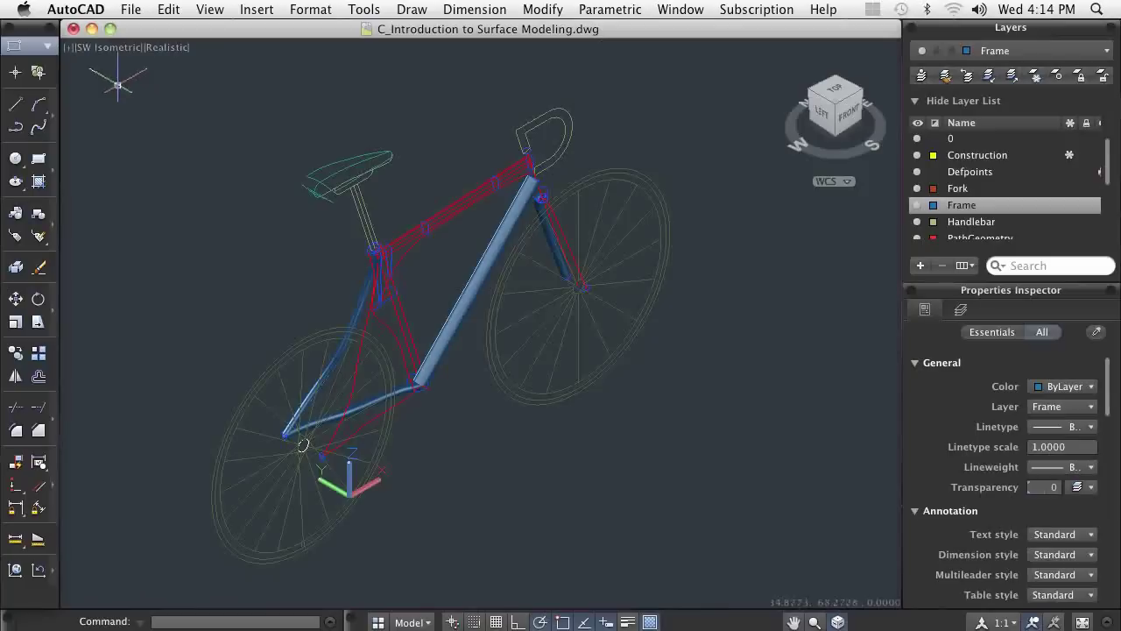
- Switch to the 3D Modeling workspace and loft the hub circle to the top circle along the red path
click(49, 47)
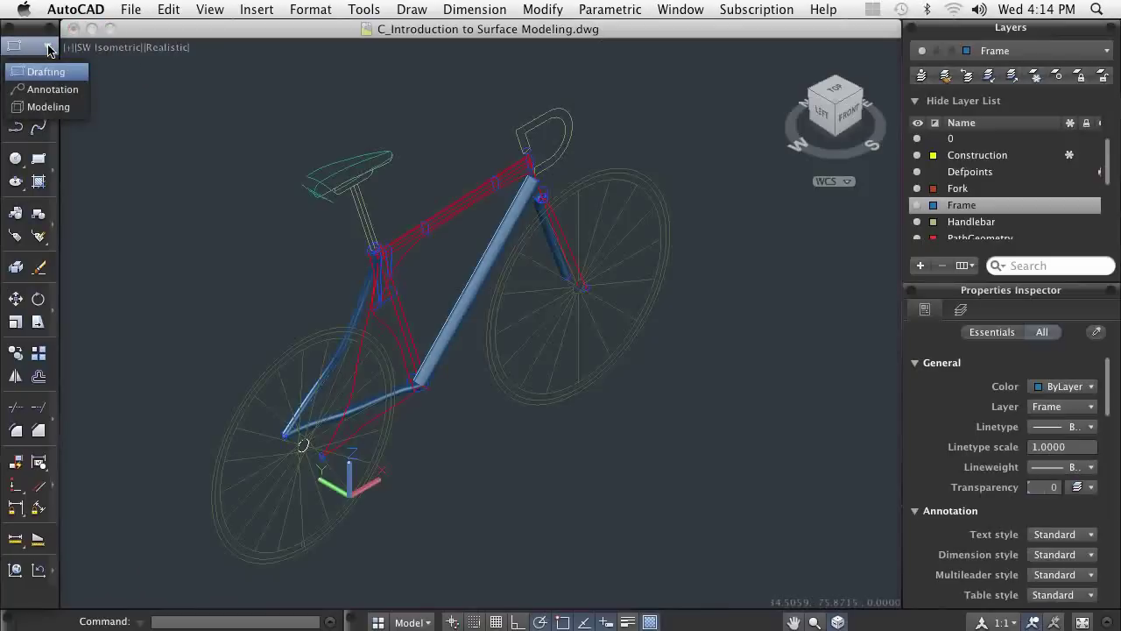
click(48, 106)
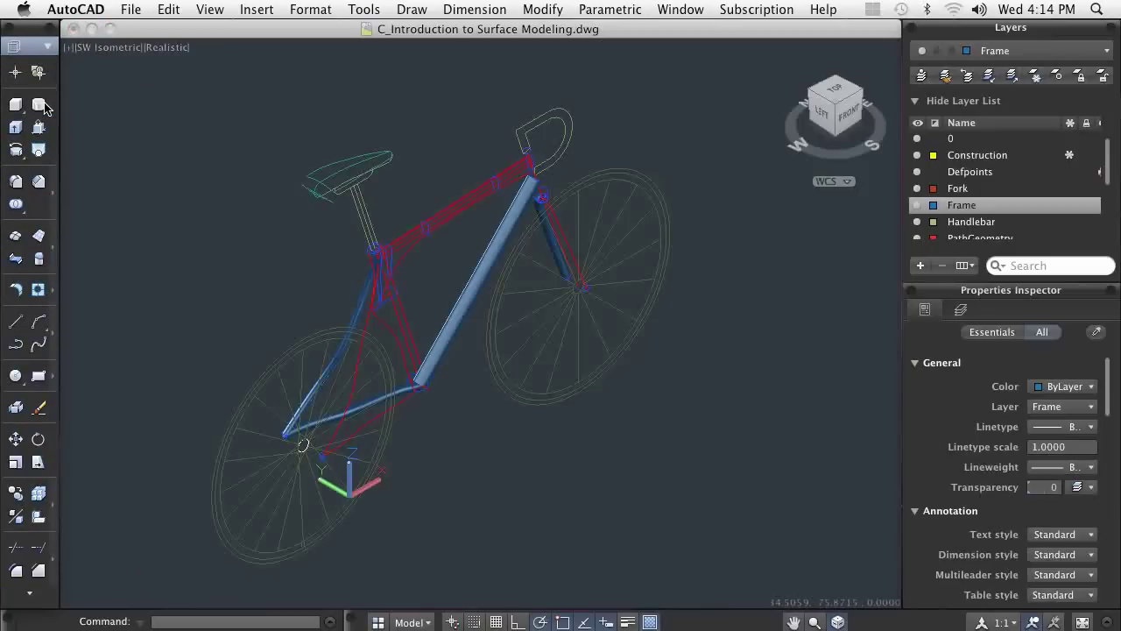
click(40, 150)
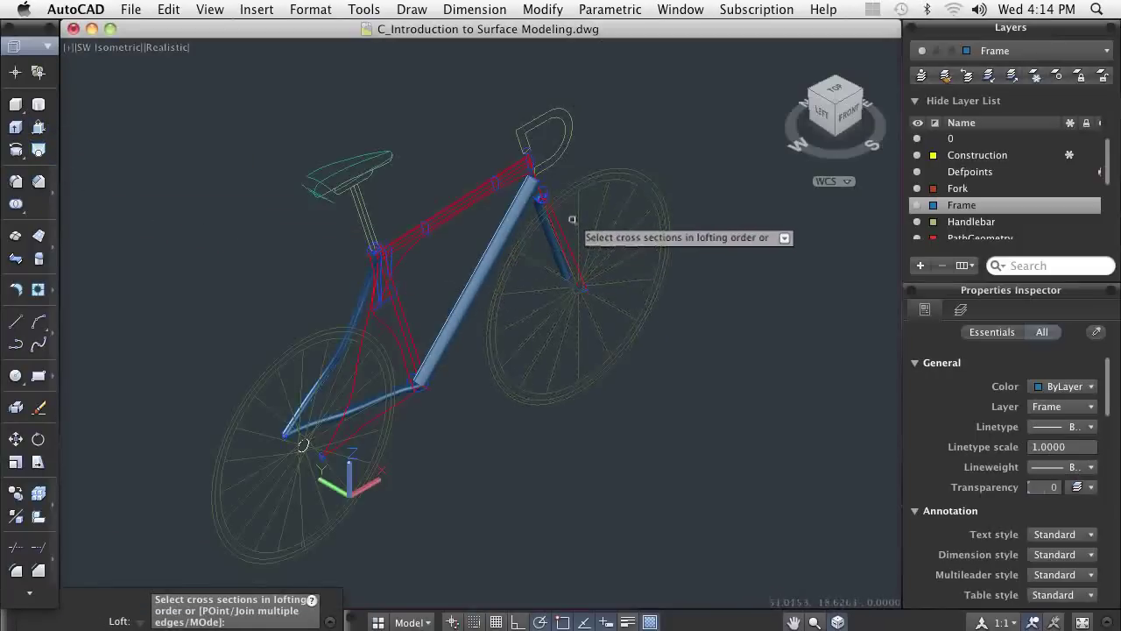
scroll(574, 223, up, 4)
scroll(572, 219, up, 4)
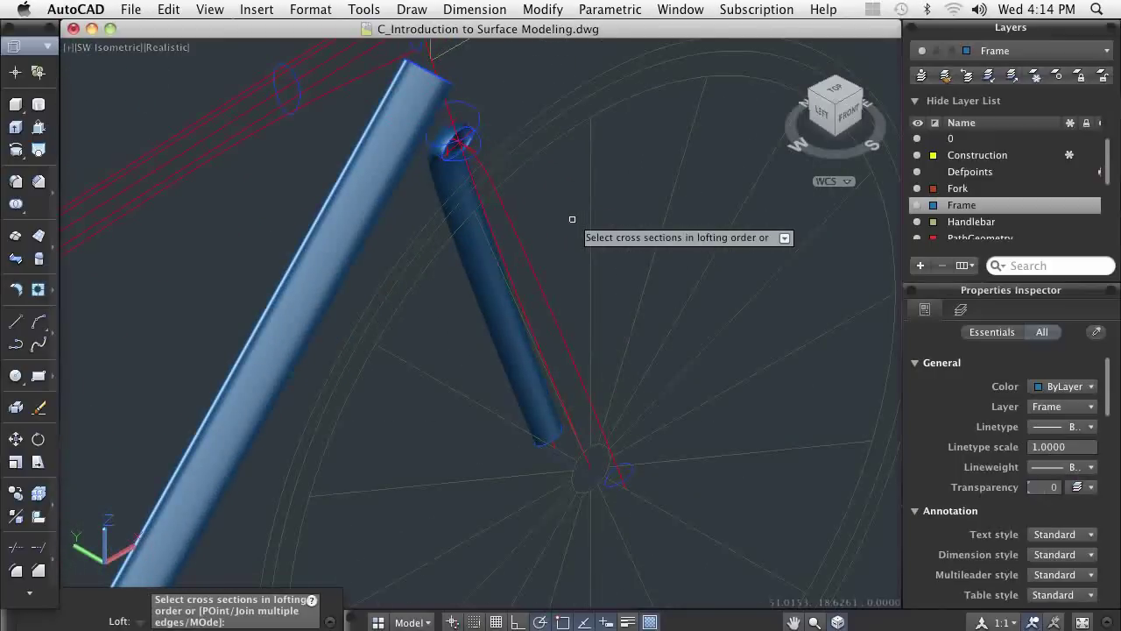
click(628, 473)
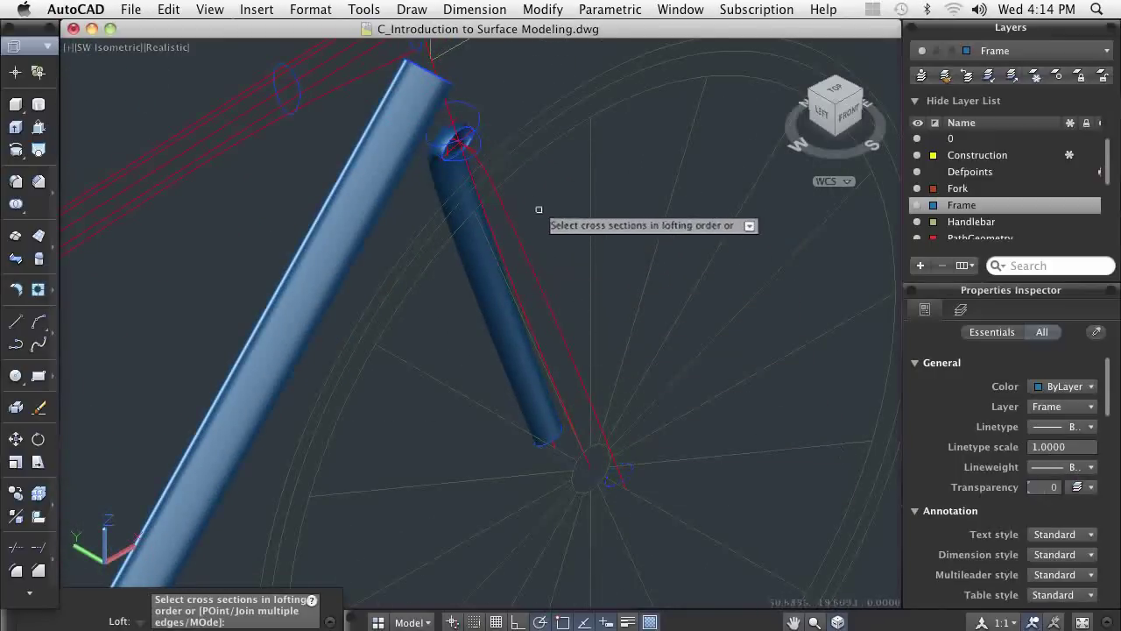
click(470, 141)
key(Return)
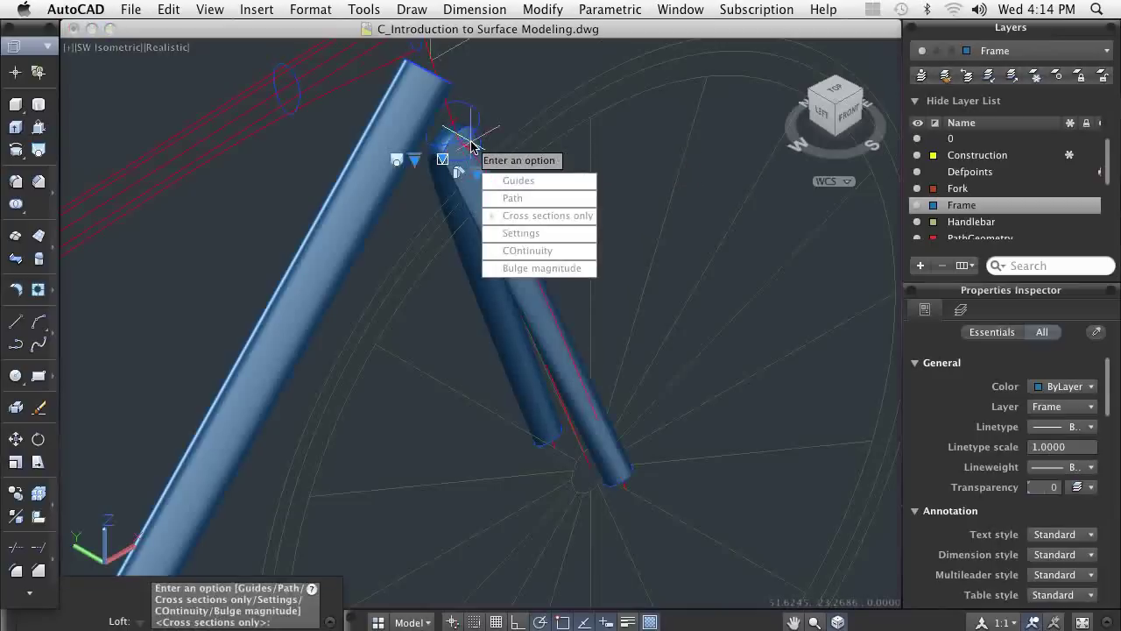
click(493, 203)
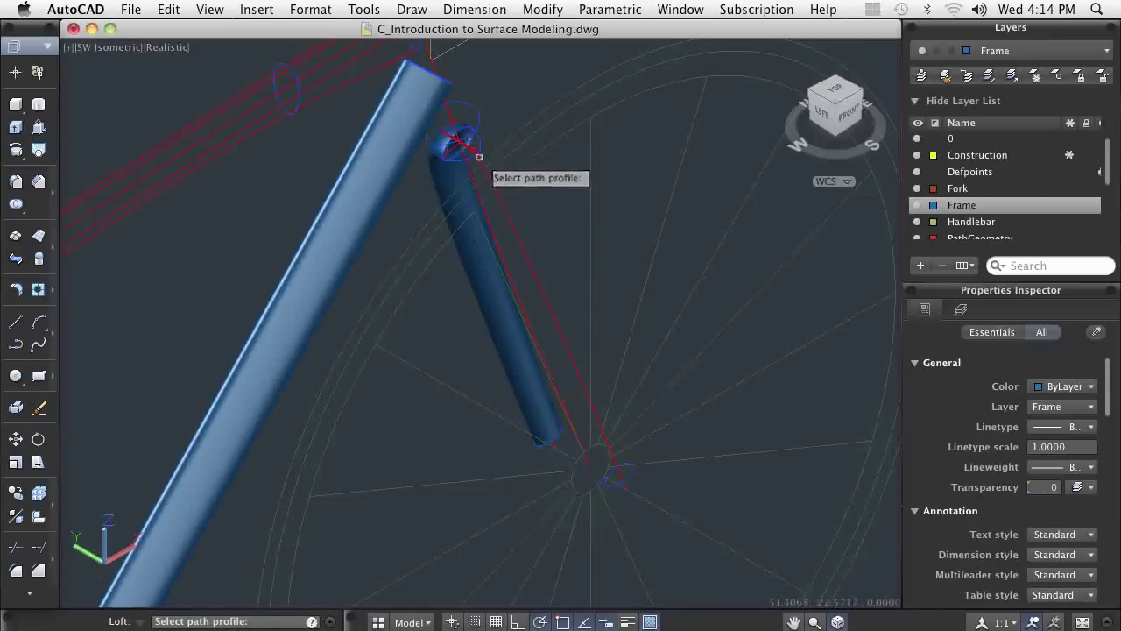
click(490, 189)
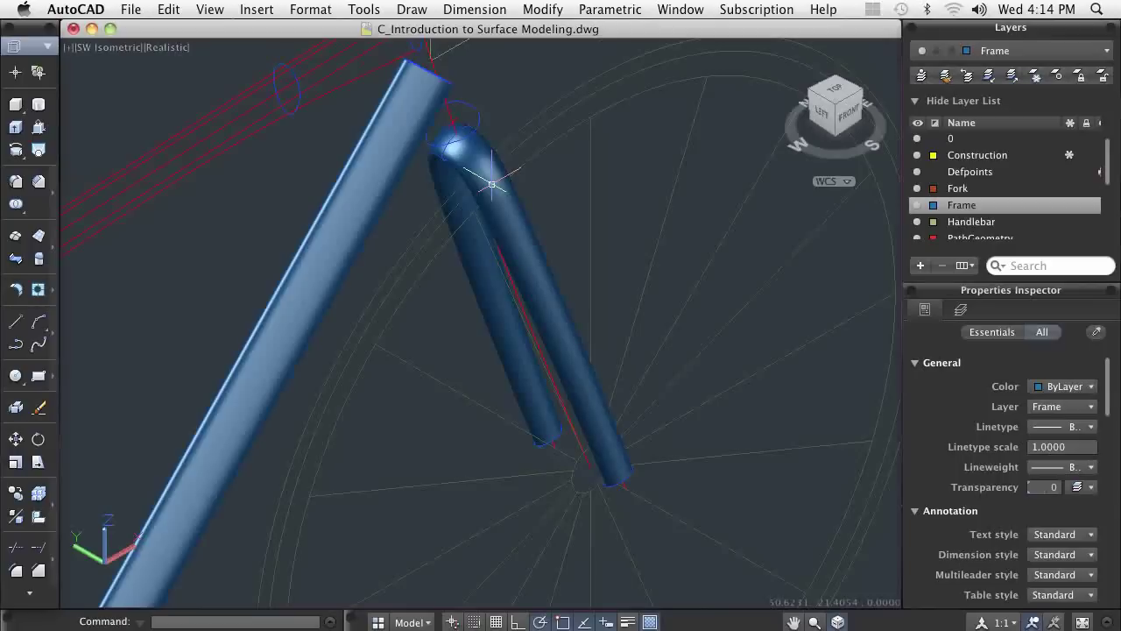
- Extrude the lower head-tube ellipse as a surface up to the top endpoint by the stem
middle_drag(503, 188, 568, 406)
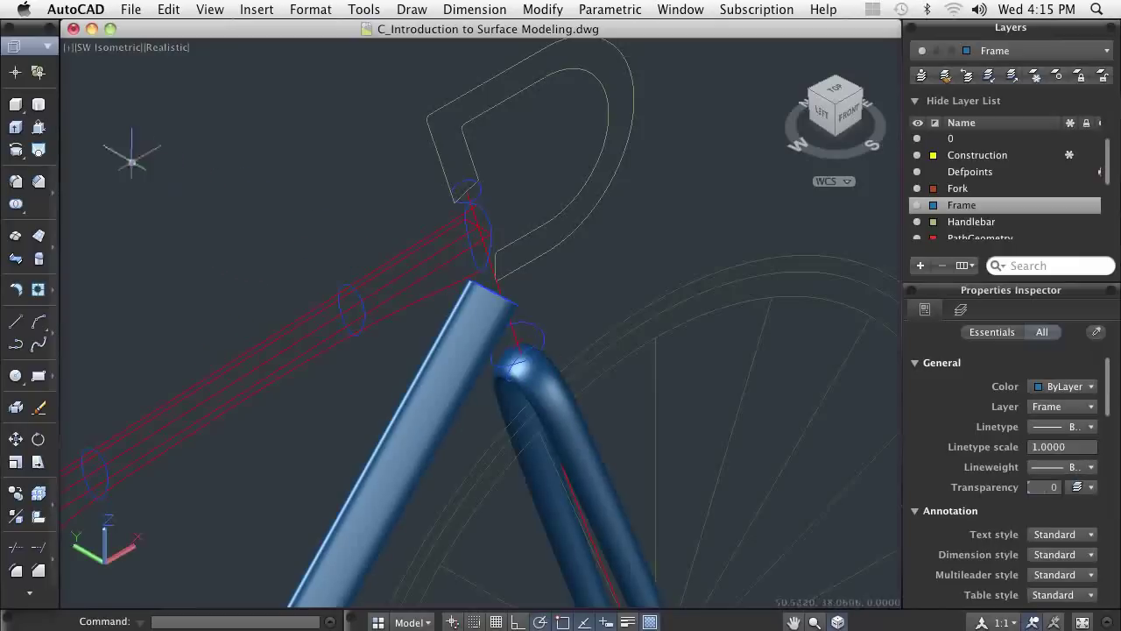
click(18, 127)
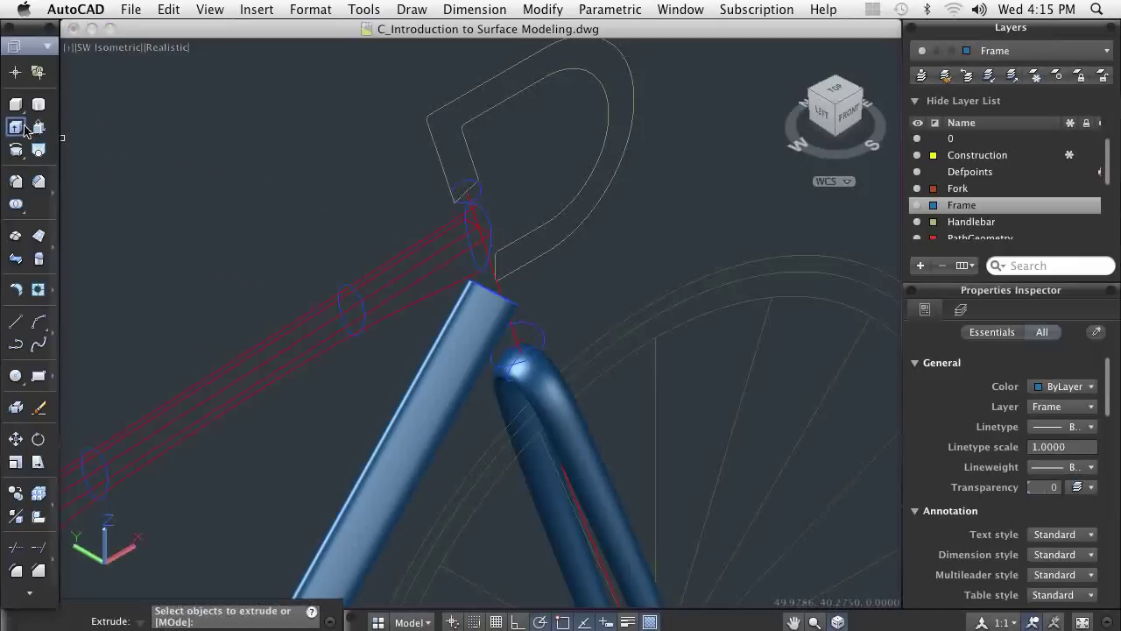
right_click(199, 171)
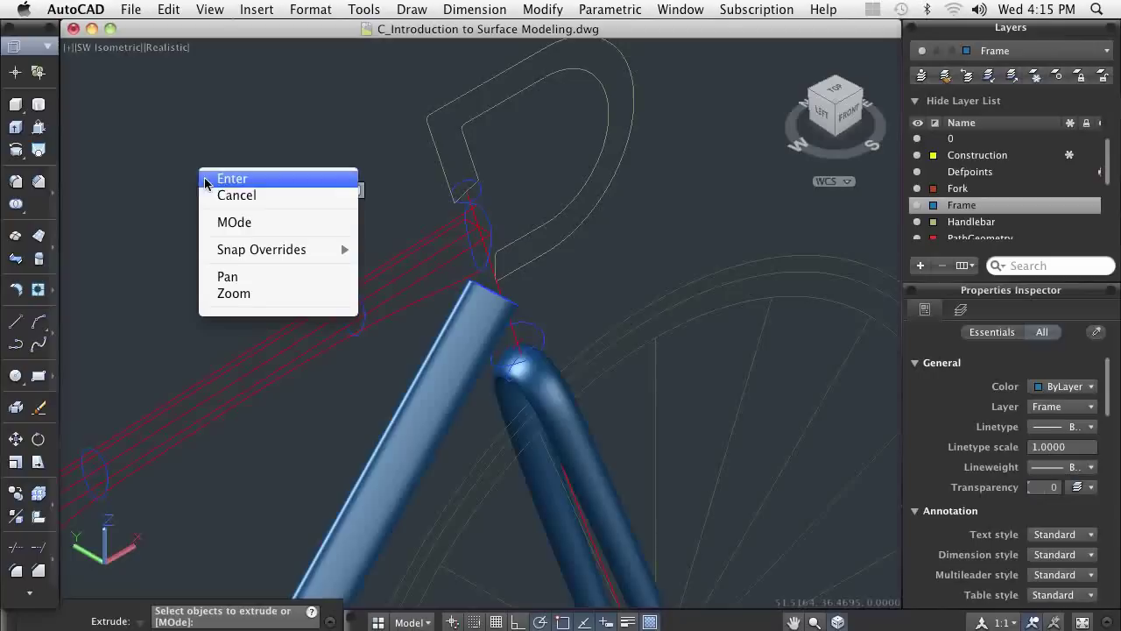
click(221, 221)
key(Down)
key(Down)
key(Return)
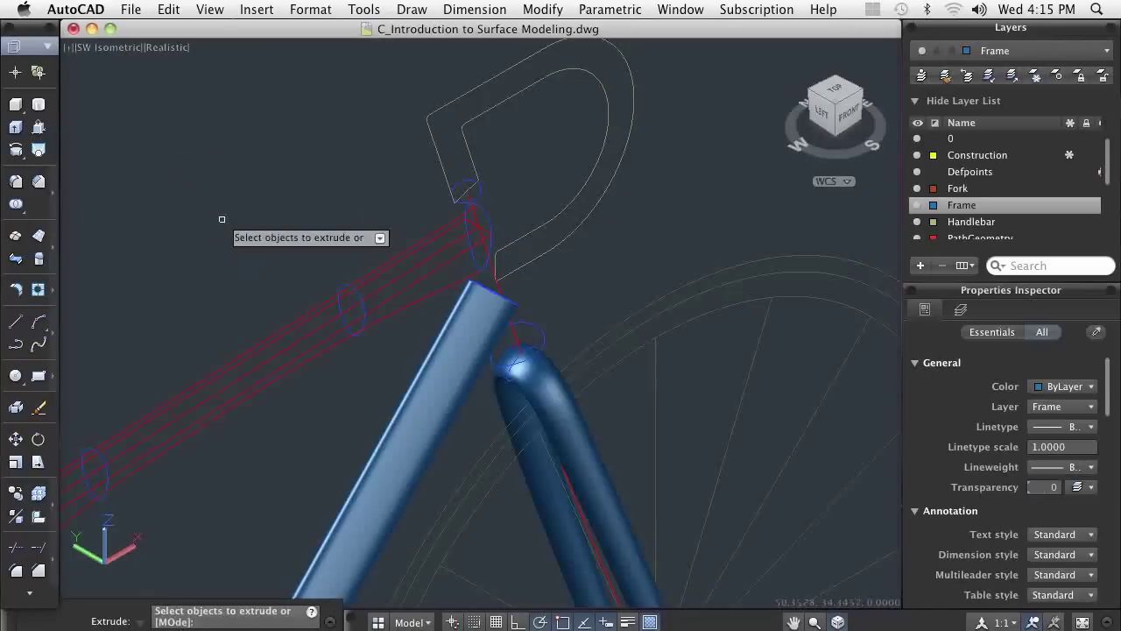
click(537, 330)
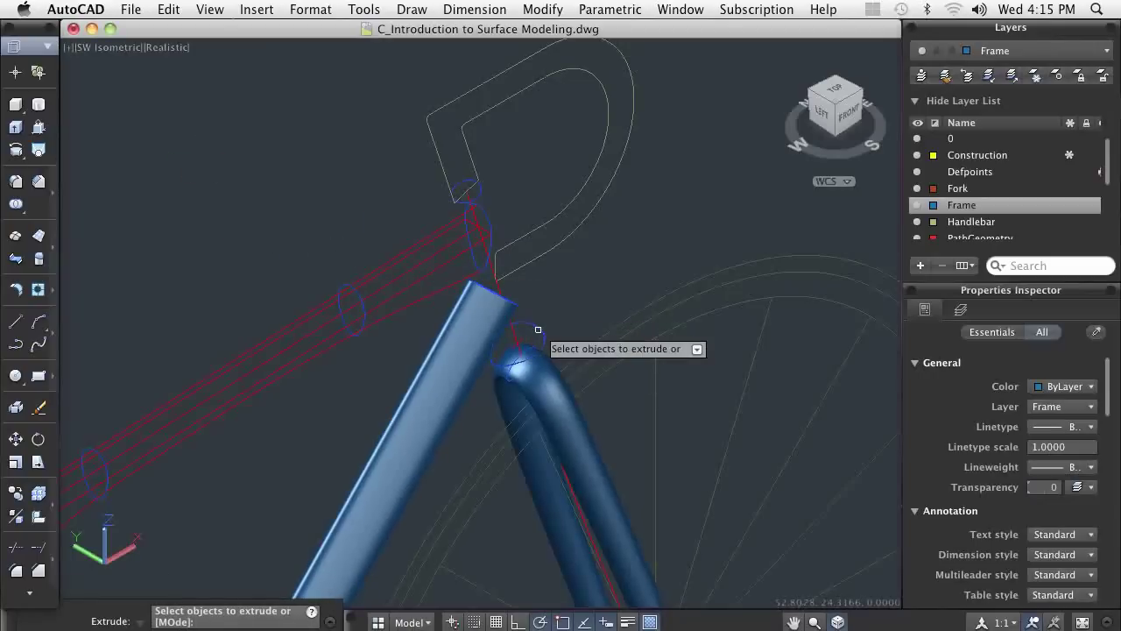
key(Return)
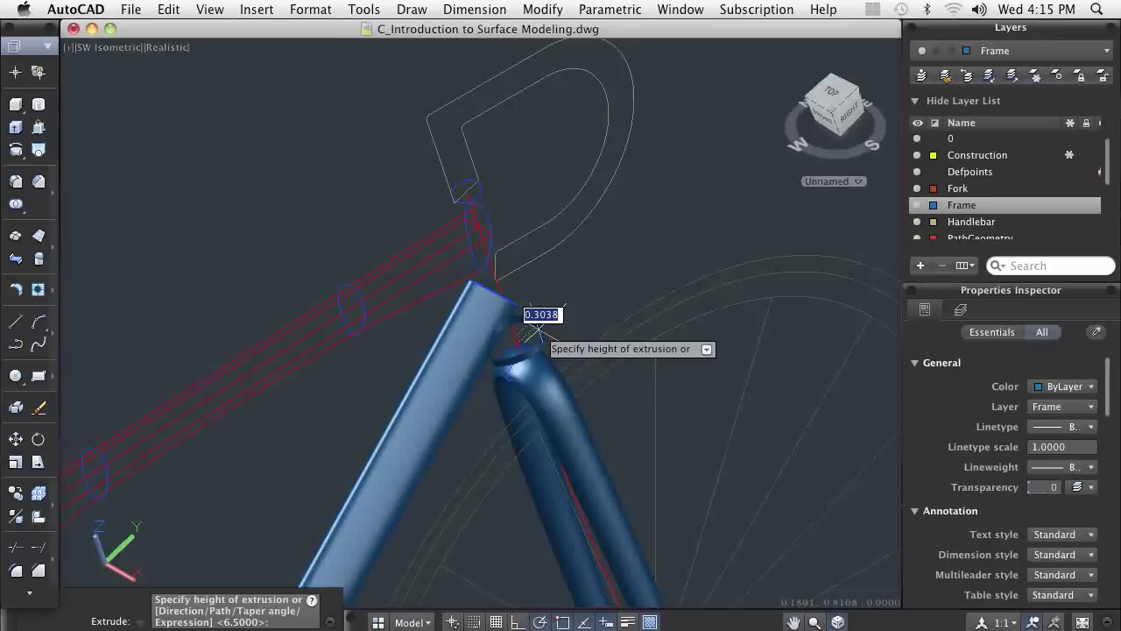
click(466, 190)
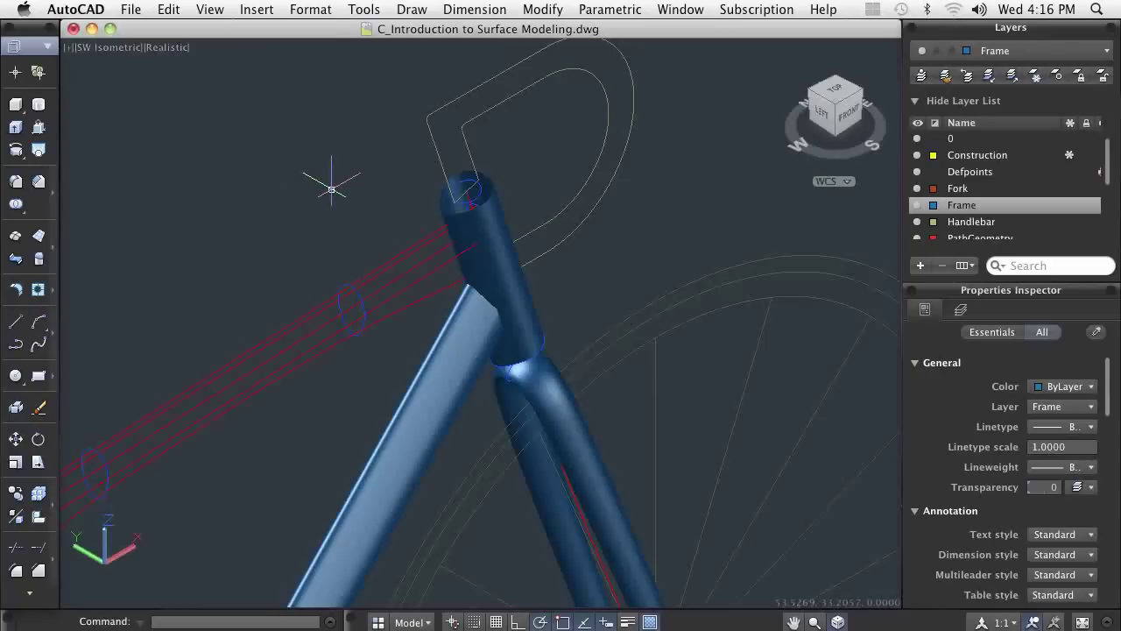
- Hide the extruded head-tube surface with Isolate > Hide Objects
click(522, 285)
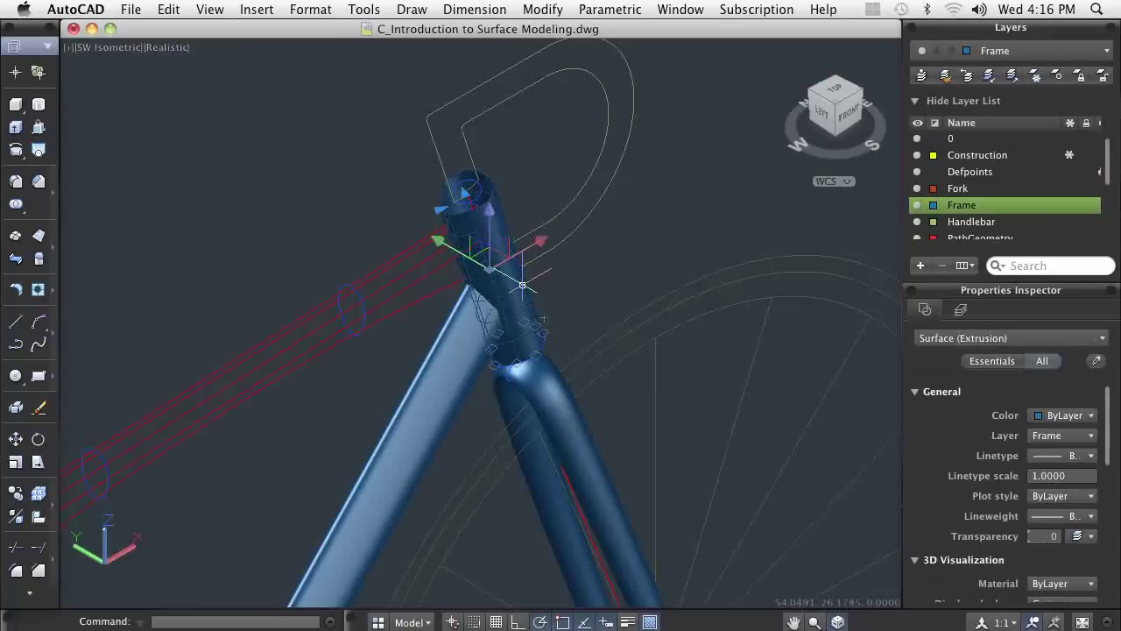
right_click(522, 285)
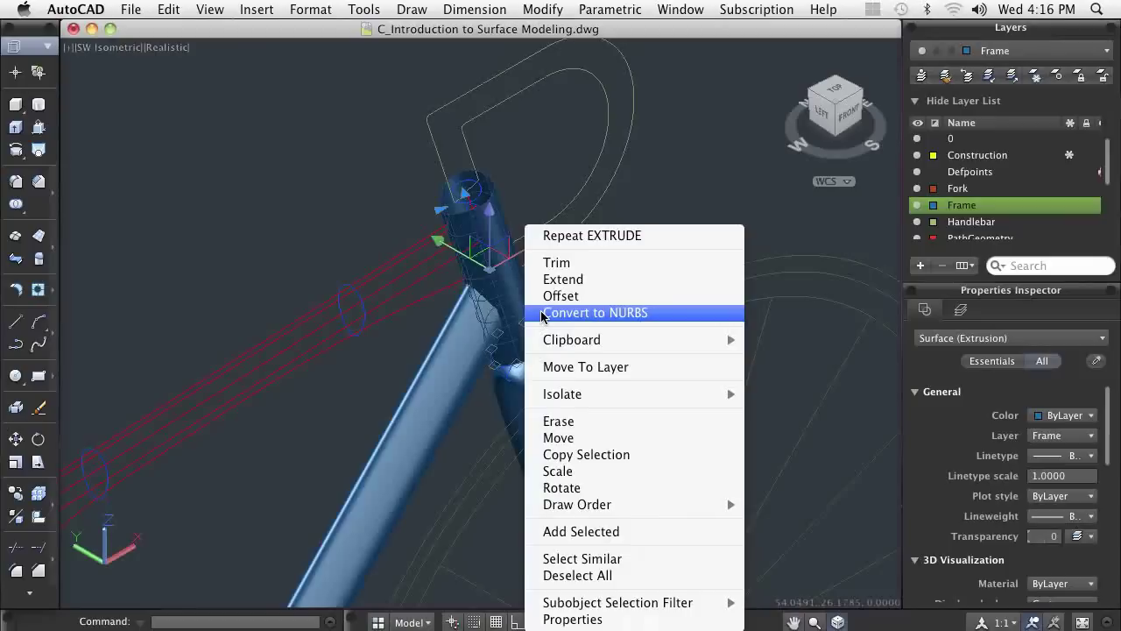
mouse_move(557, 394)
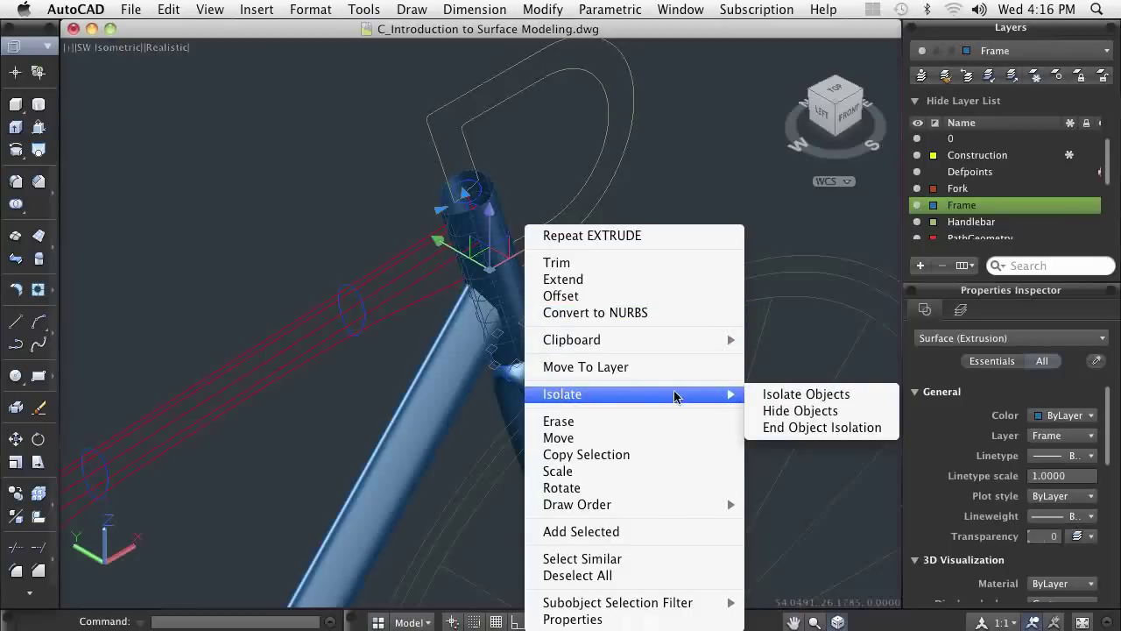
click(788, 411)
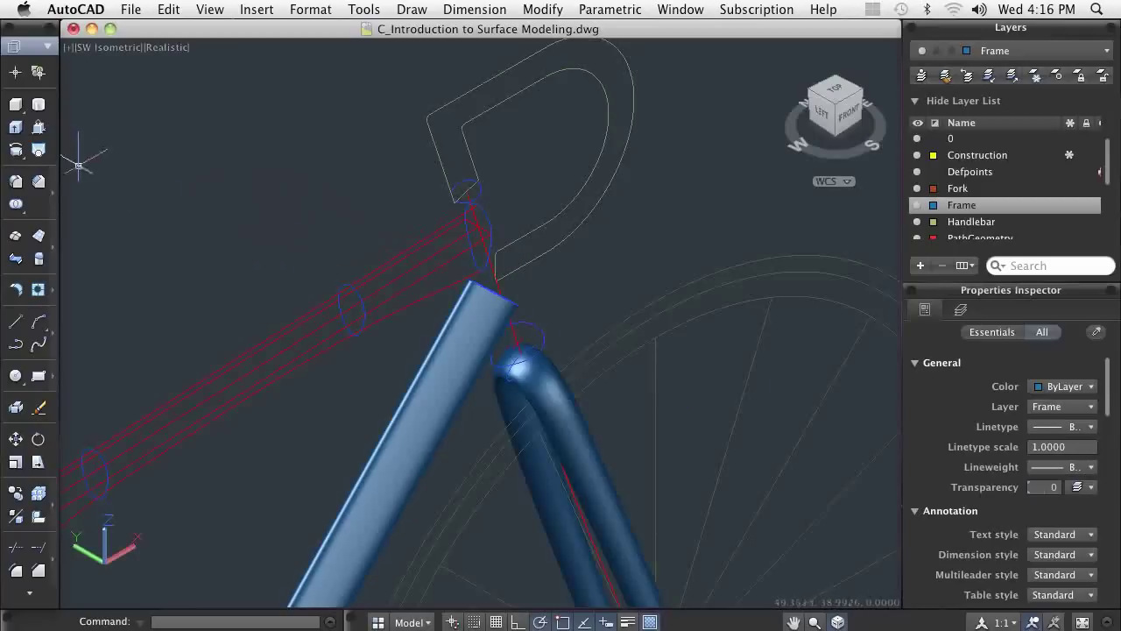
- Restart the loft with its closed-profile creation mode set to Surface
click(39, 150)
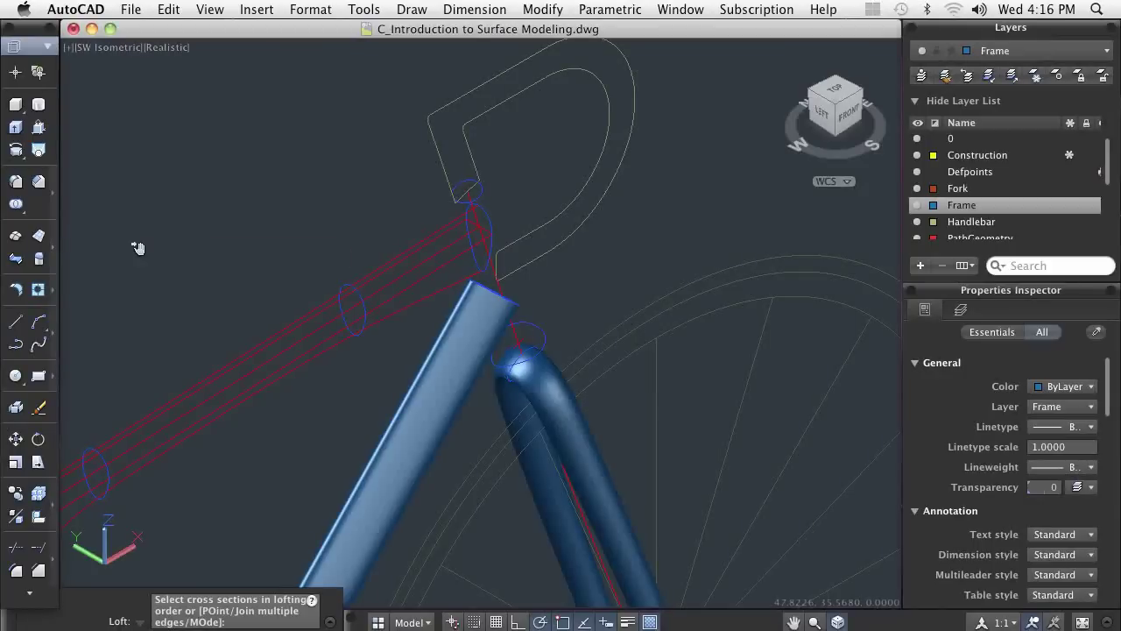
middle_drag(138, 245, 397, 183)
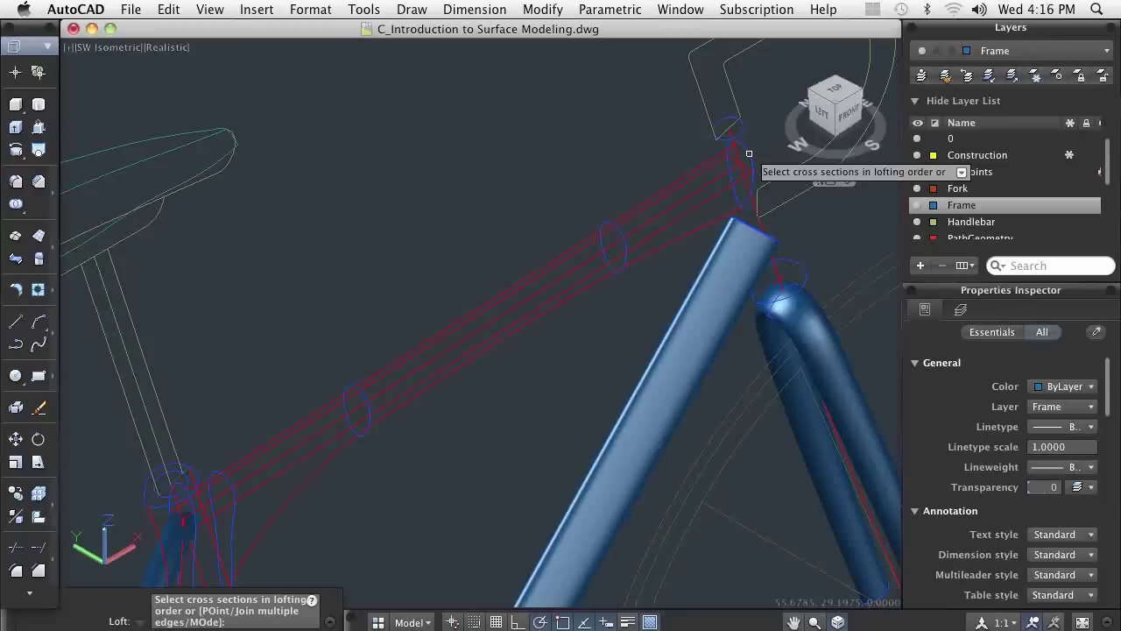
key(Escape)
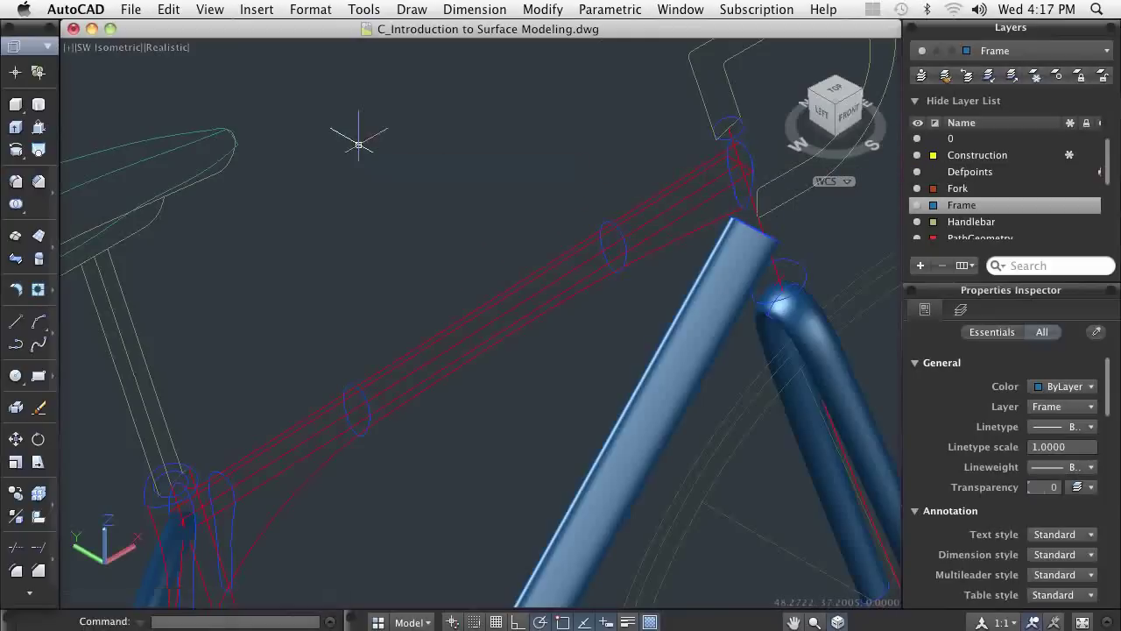
click(39, 150)
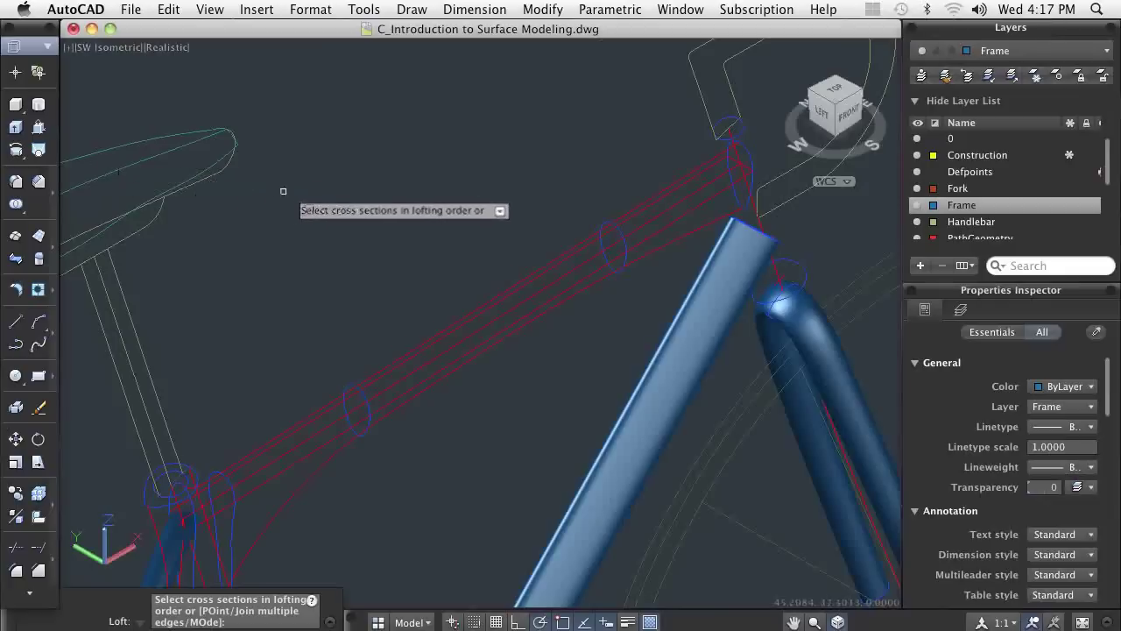
right_click(373, 204)
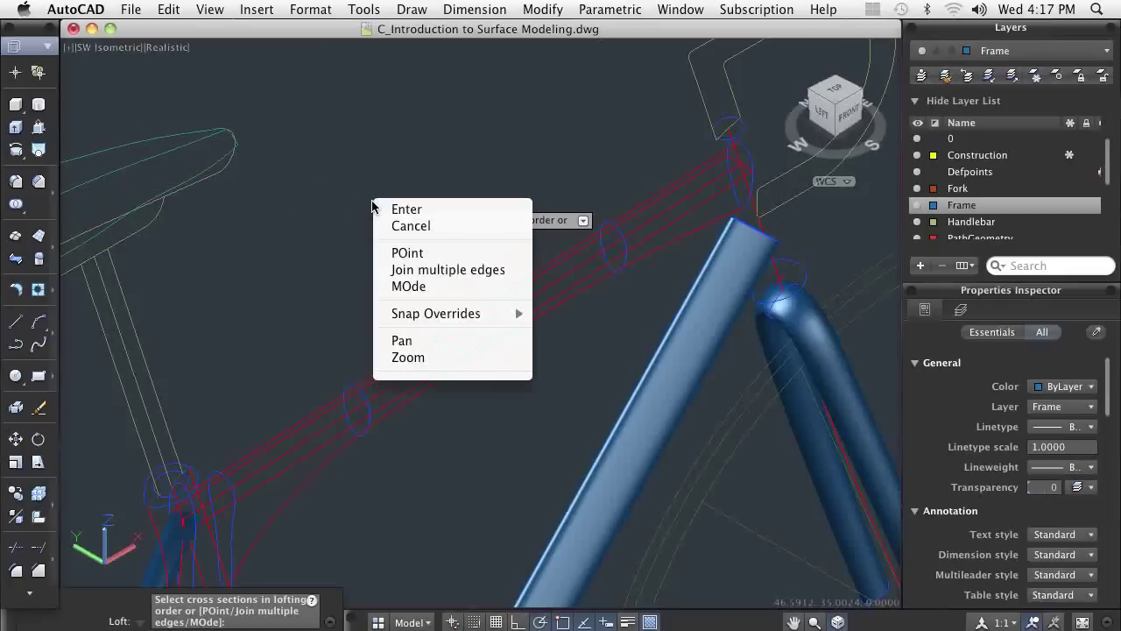
click(411, 286)
click(411, 345)
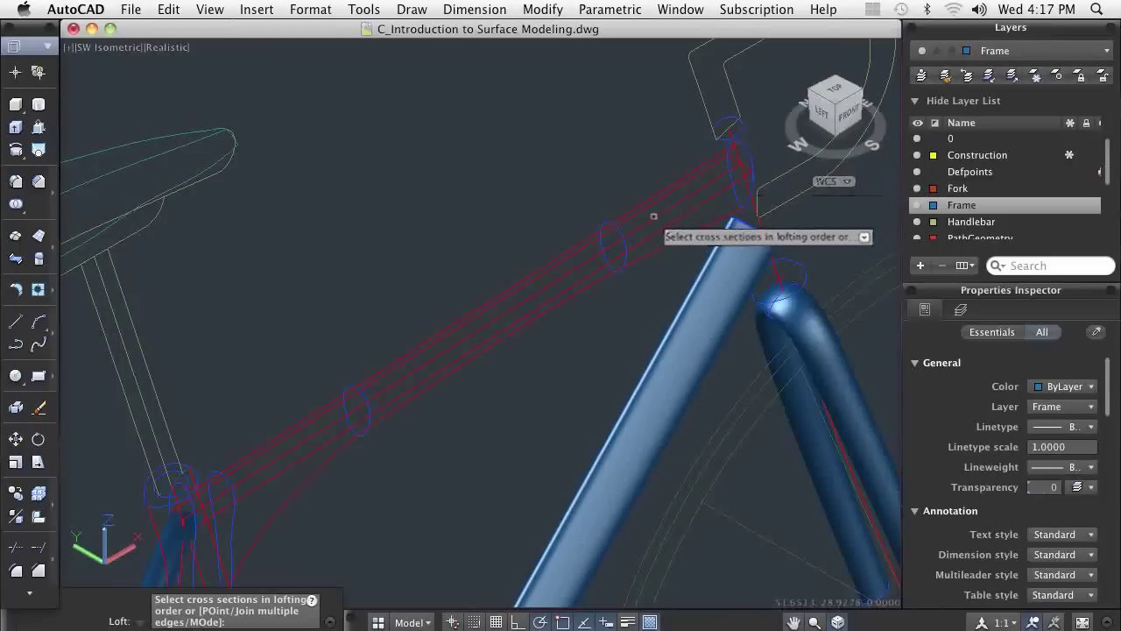
- Loft the top tube through its three ellipses, guided by the red guide curves
click(617, 238)
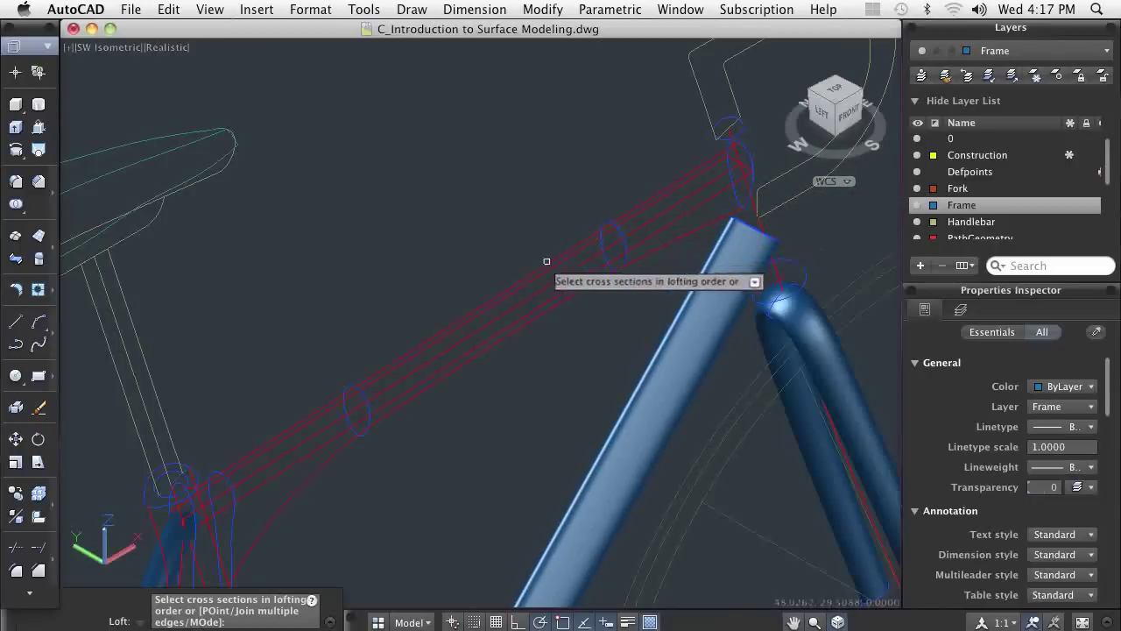
click(354, 407)
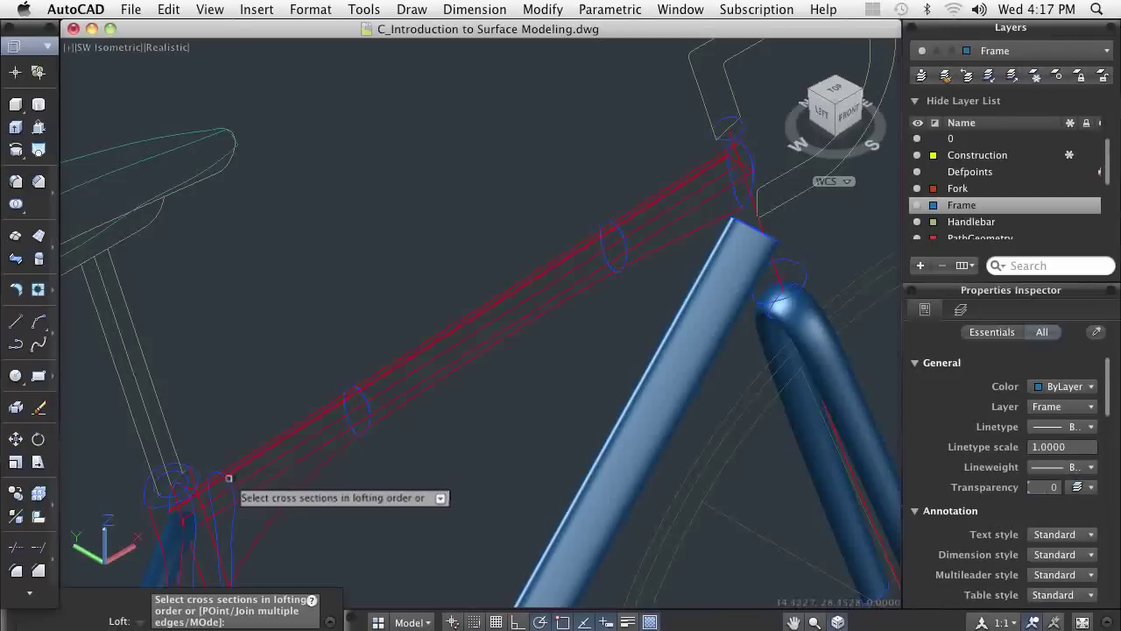
click(228, 481)
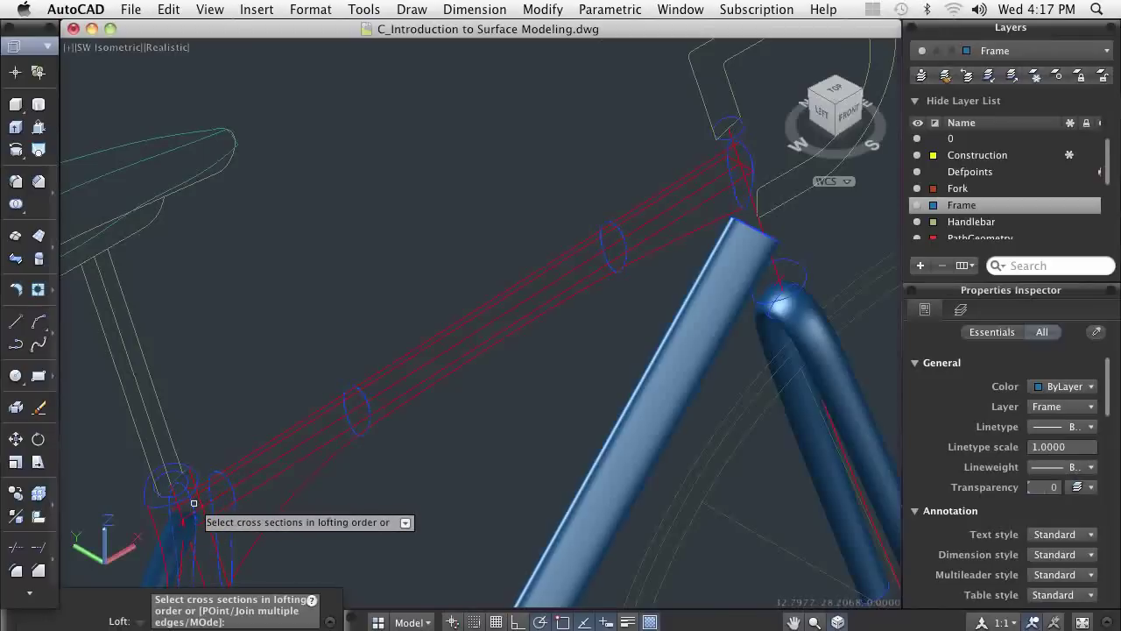
key(Return)
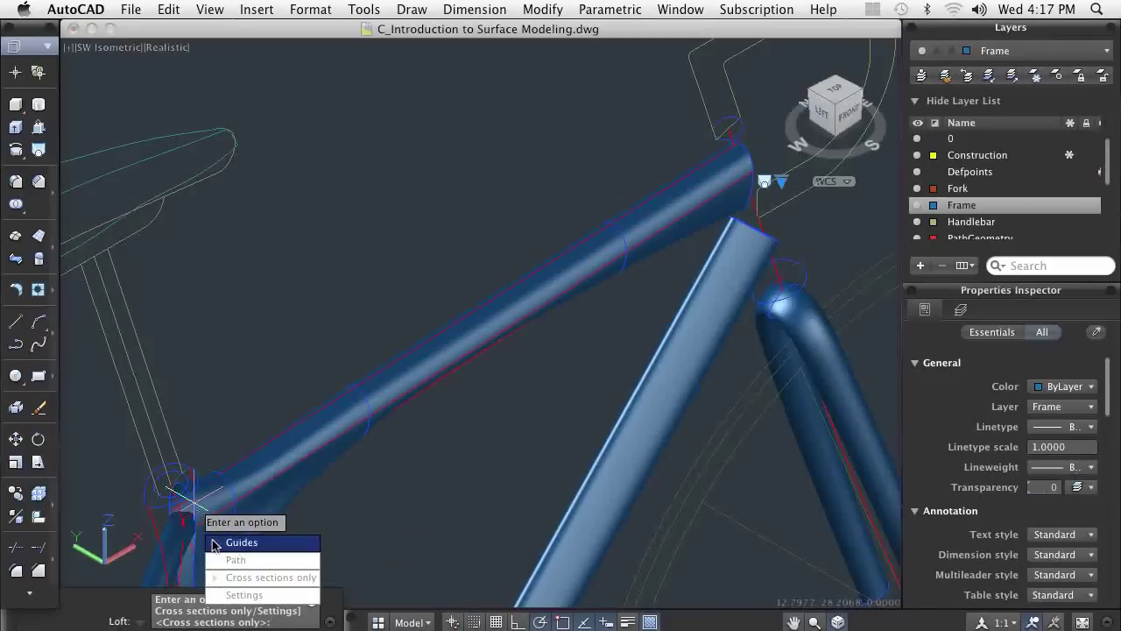
click(211, 539)
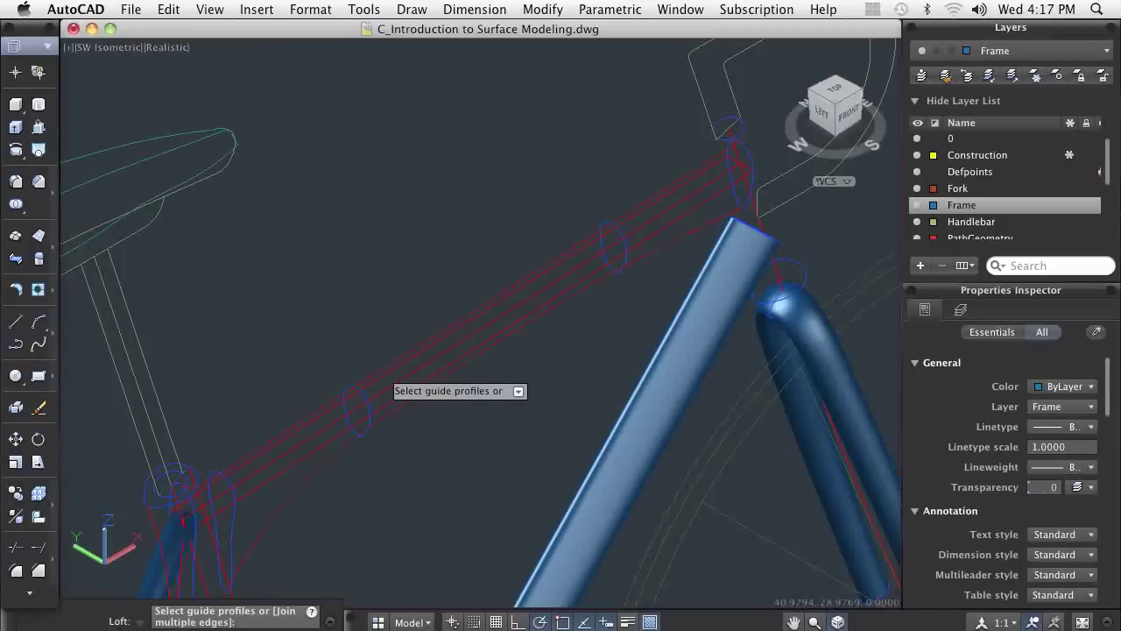
key(Return)
middle_drag(382, 371, 395, 281)
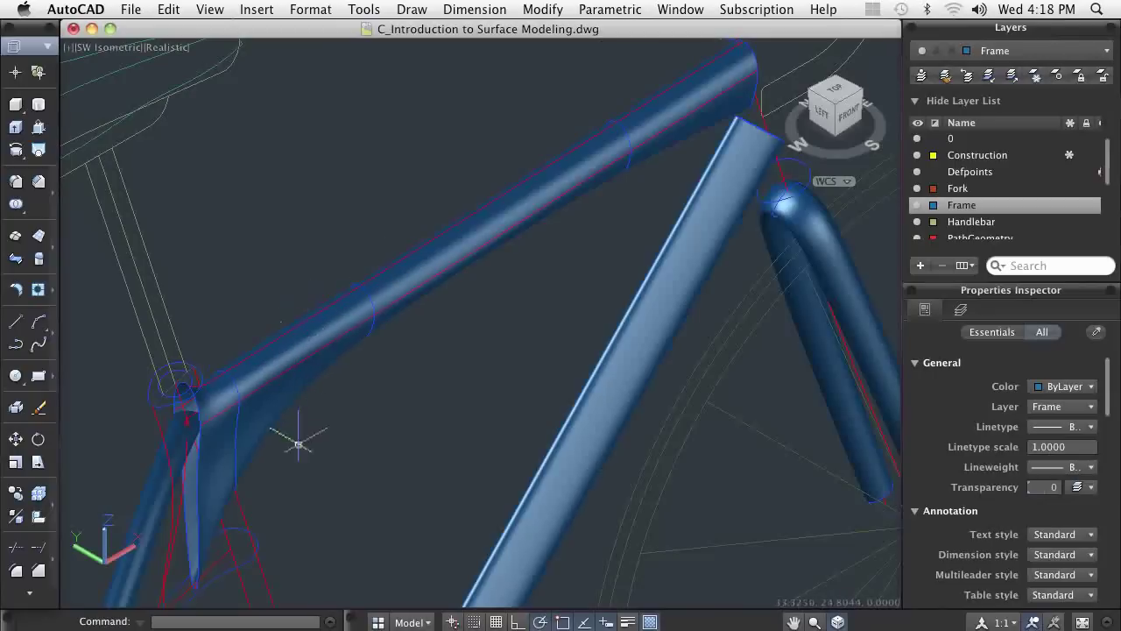
scroll(298, 447, down, 4)
middle_drag(305, 455, 351, 290)
- Start a seat-tube loft and change its closed-profile creation mode
scroll(348, 296, up, 2)
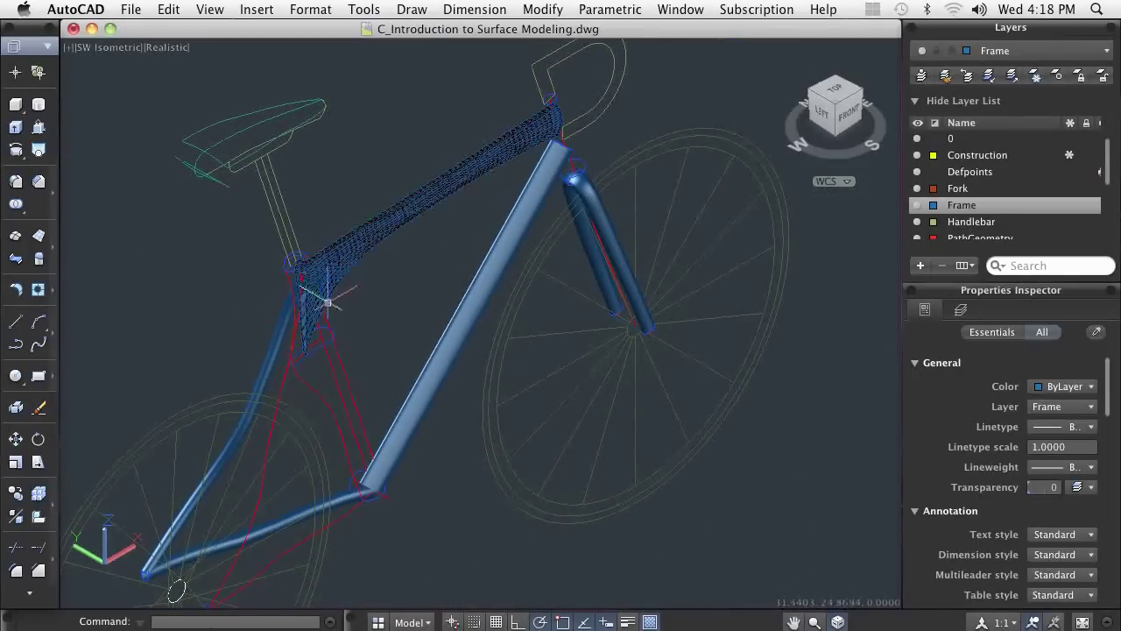
scroll(344, 309, up, 1)
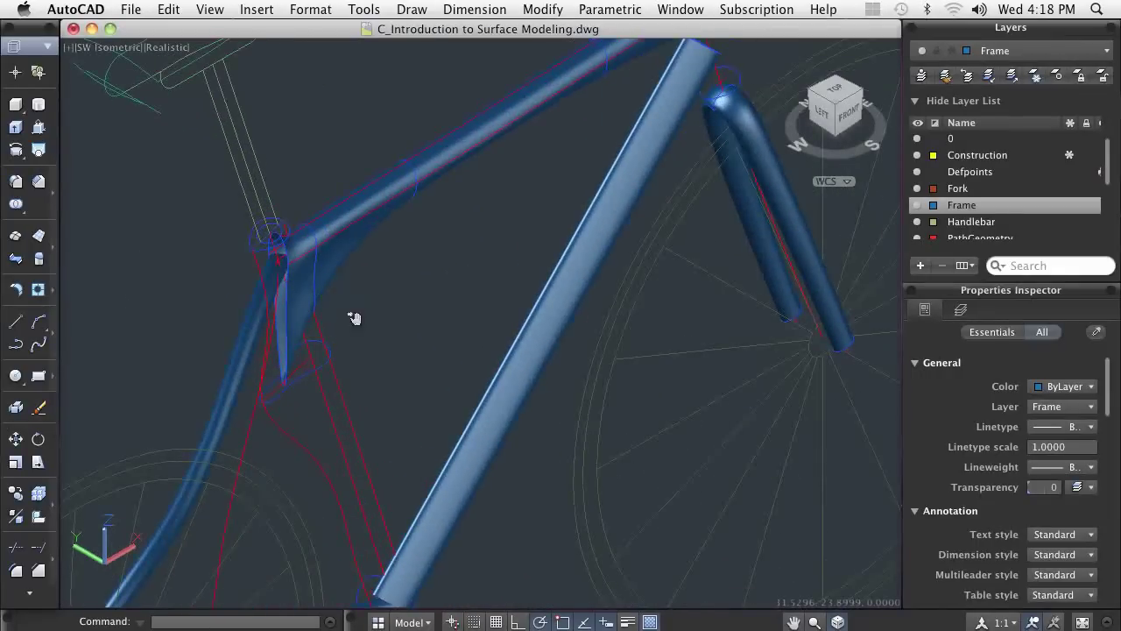
middle_drag(352, 317, 371, 256)
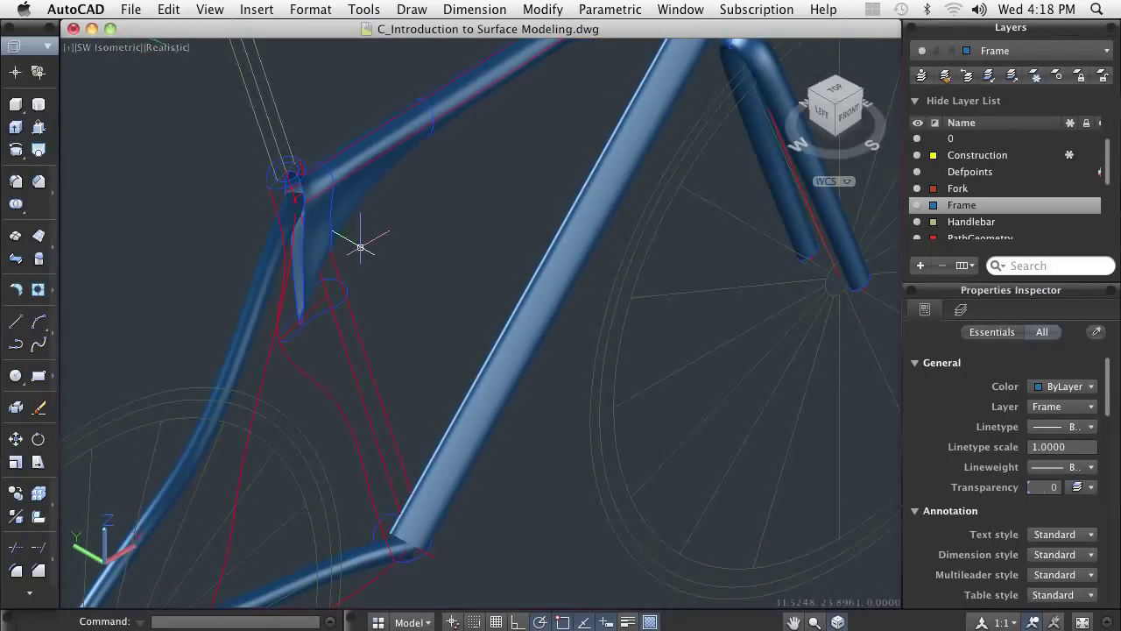
click(39, 151)
right_click(99, 169)
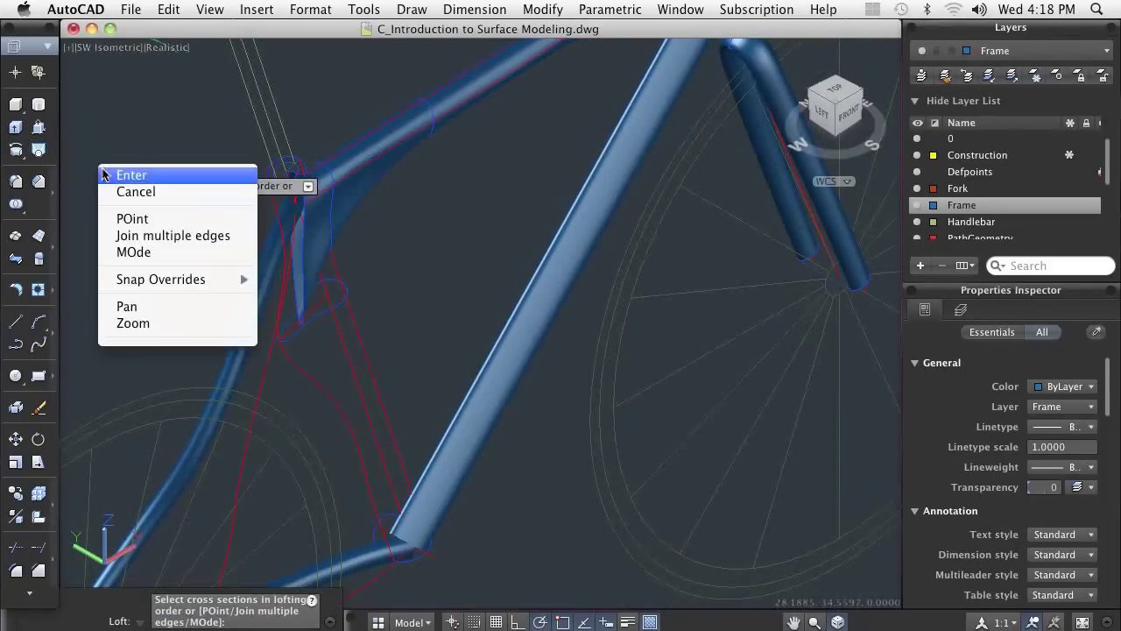
click(141, 253)
key(Down)
key(Return)
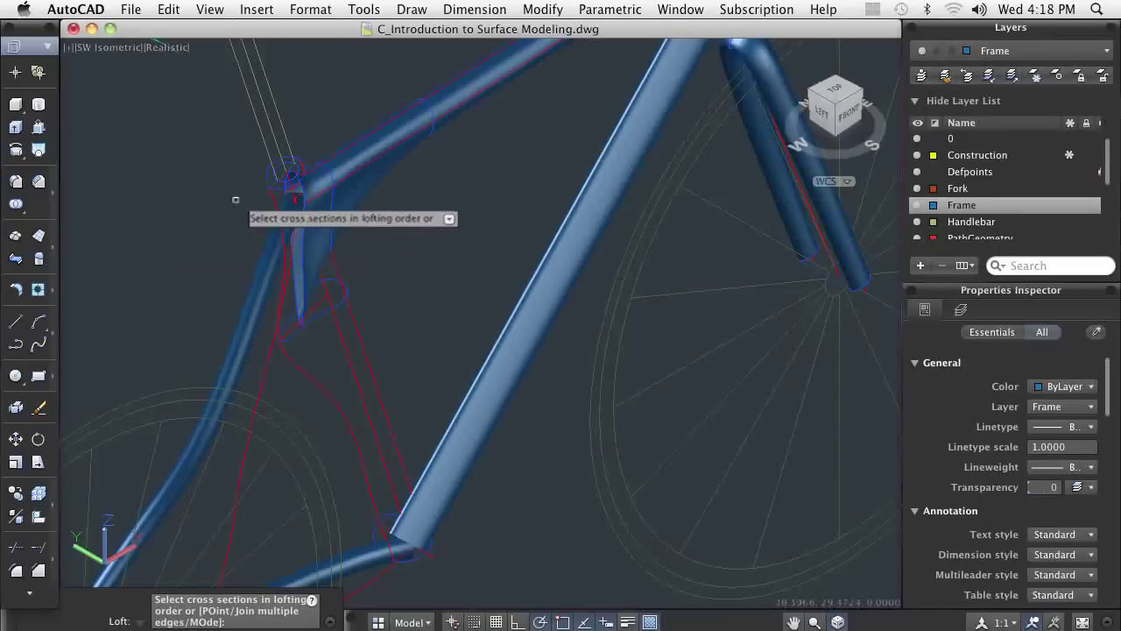
- Loft between the top and bottom seat-tube circles using the red guide line
click(266, 180)
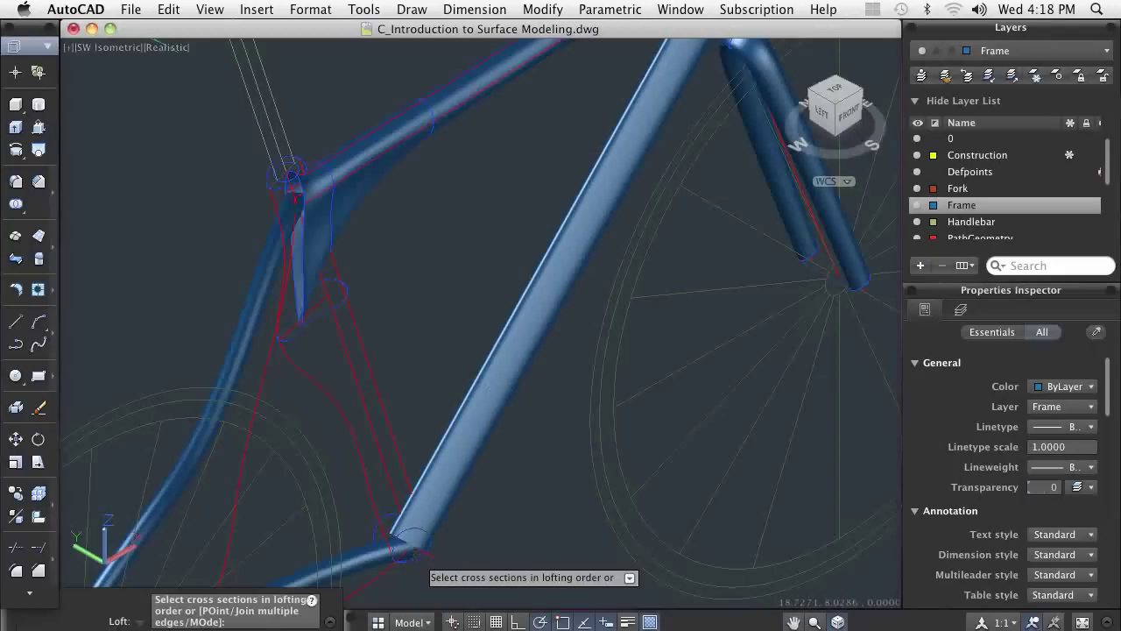
click(418, 561)
key(Return)
key(Down)
key(Return)
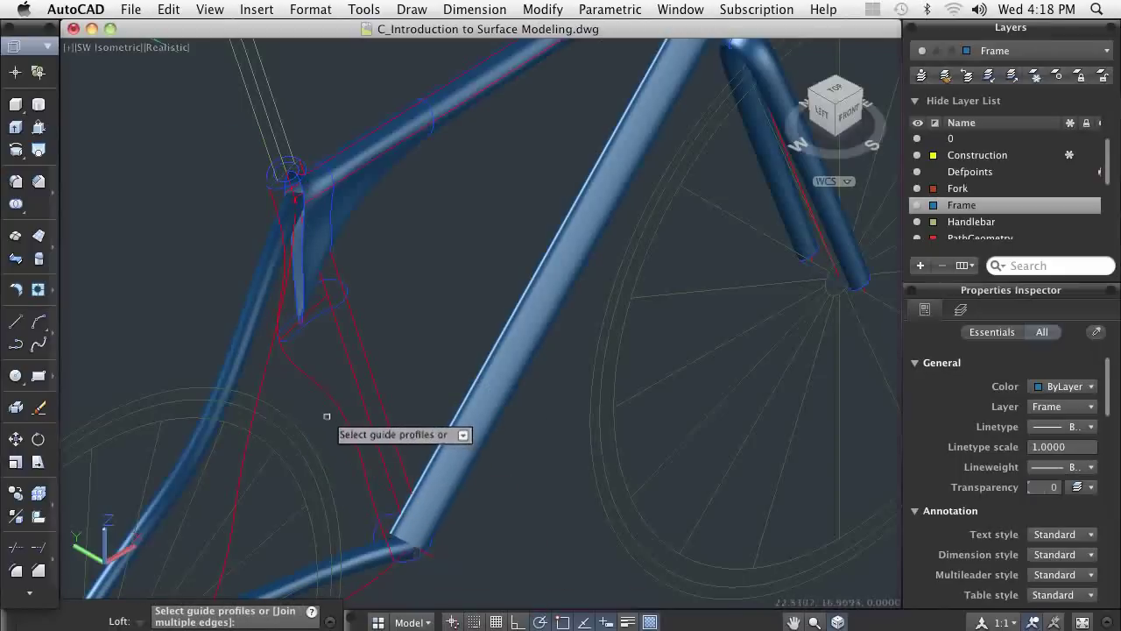
click(366, 357)
key(Return)
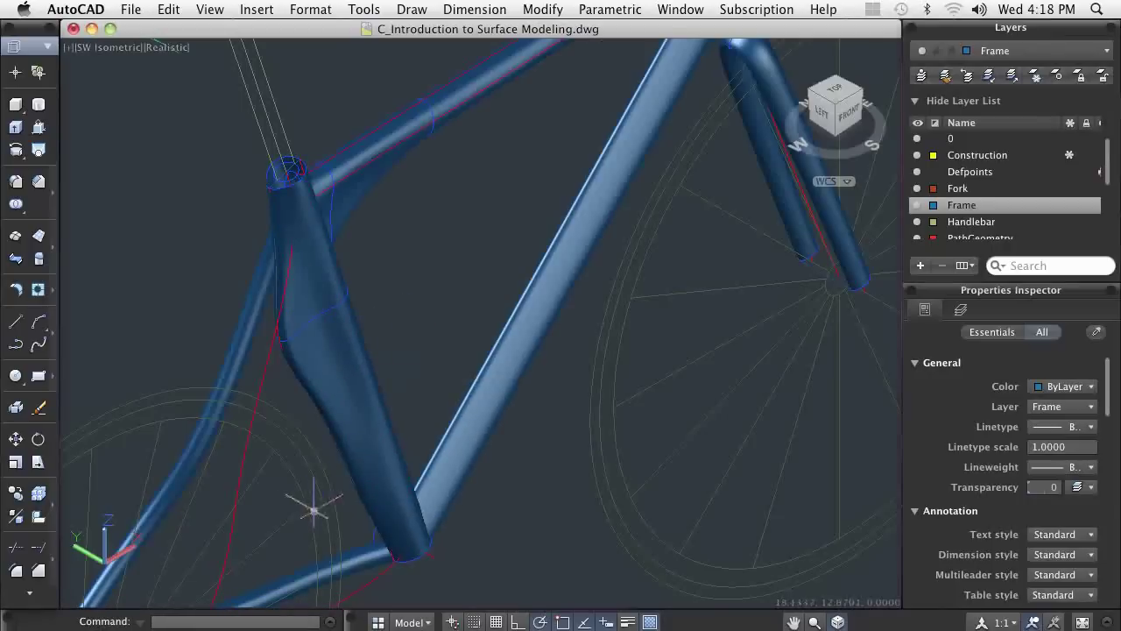
- Start a sweep in Surface mode and select the small rear-hub circle as profile
middle_drag(263, 525, 402, 308)
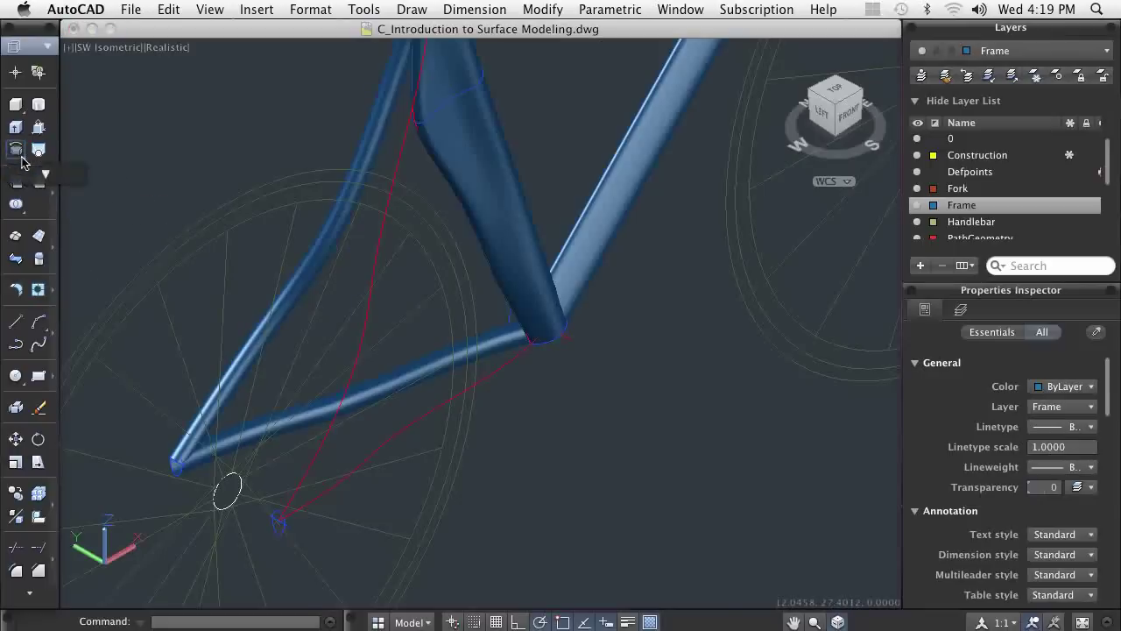
drag(22, 161, 23, 187)
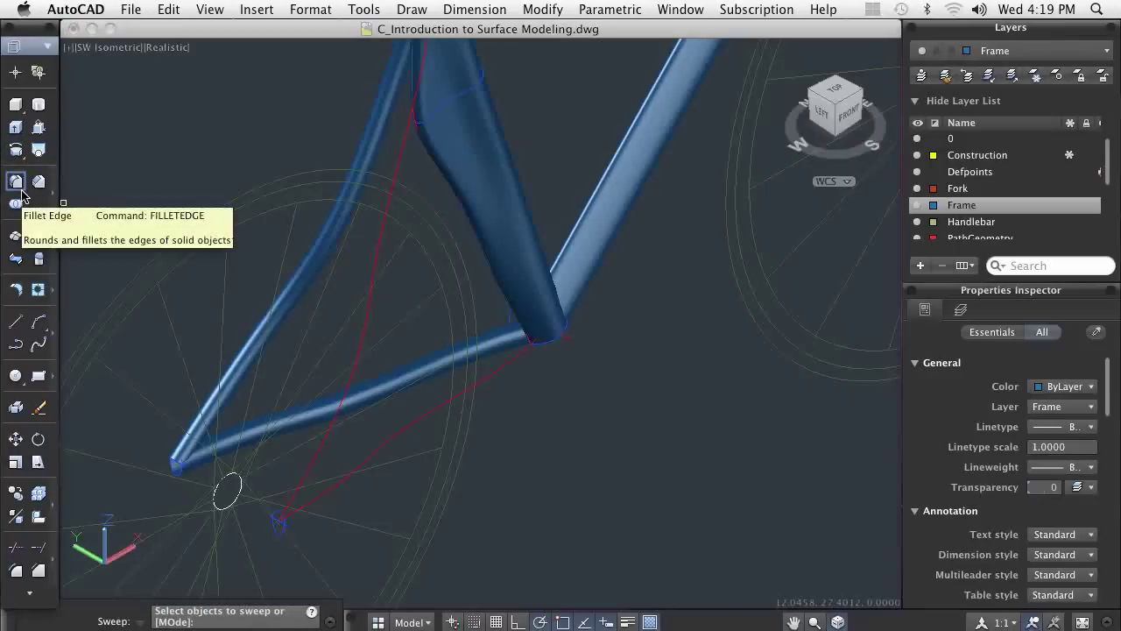
right_click(168, 146)
click(201, 198)
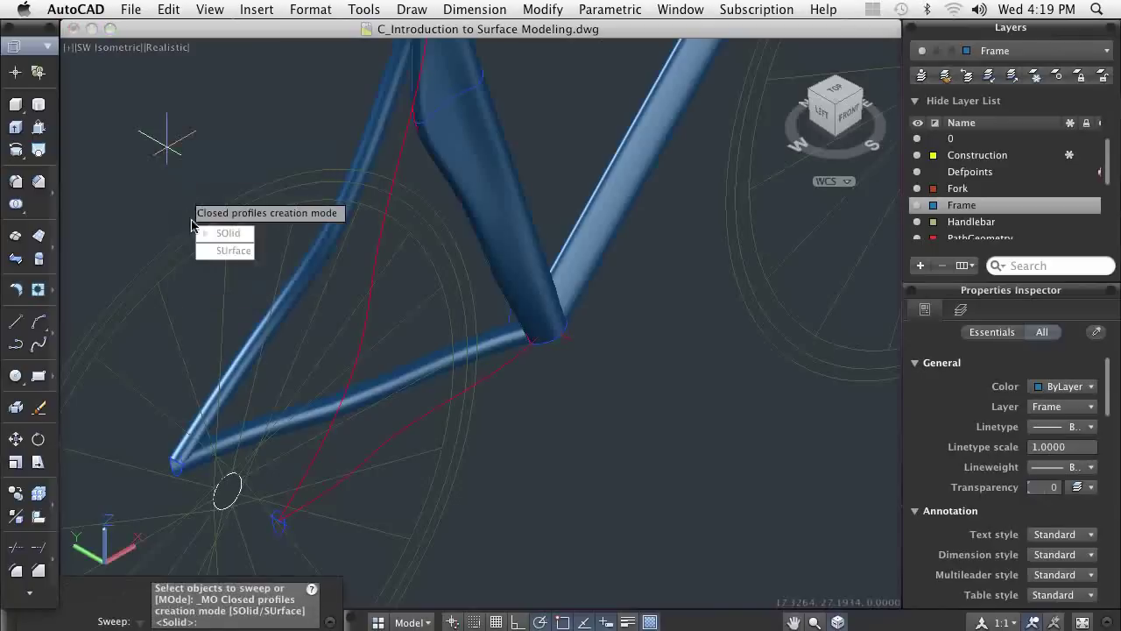
key(Down)
key(Return)
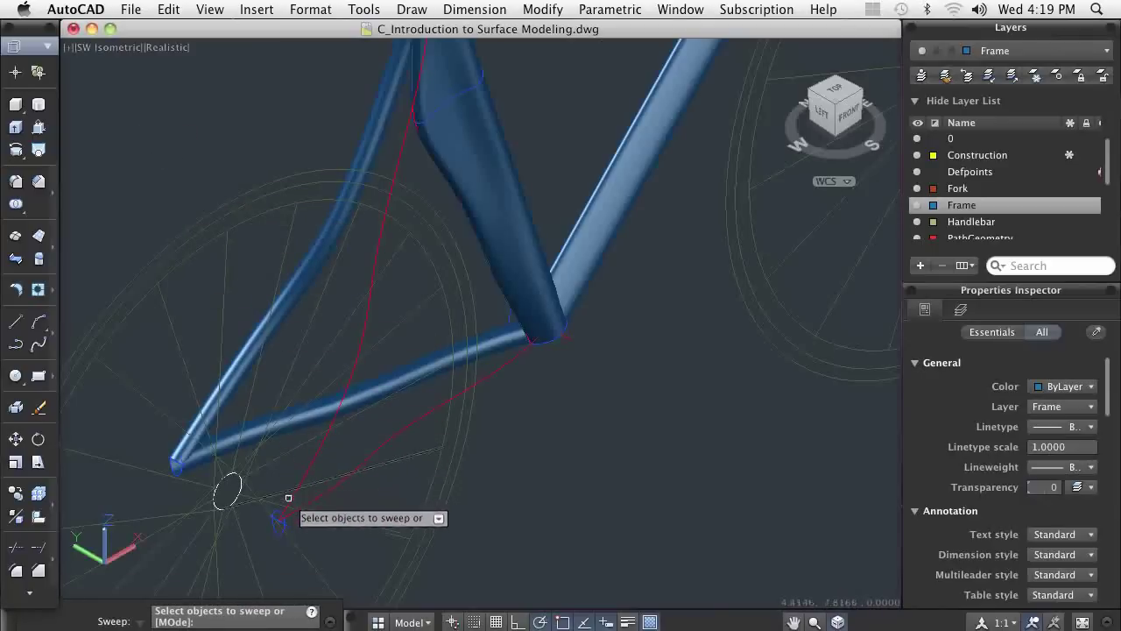
key(Return)
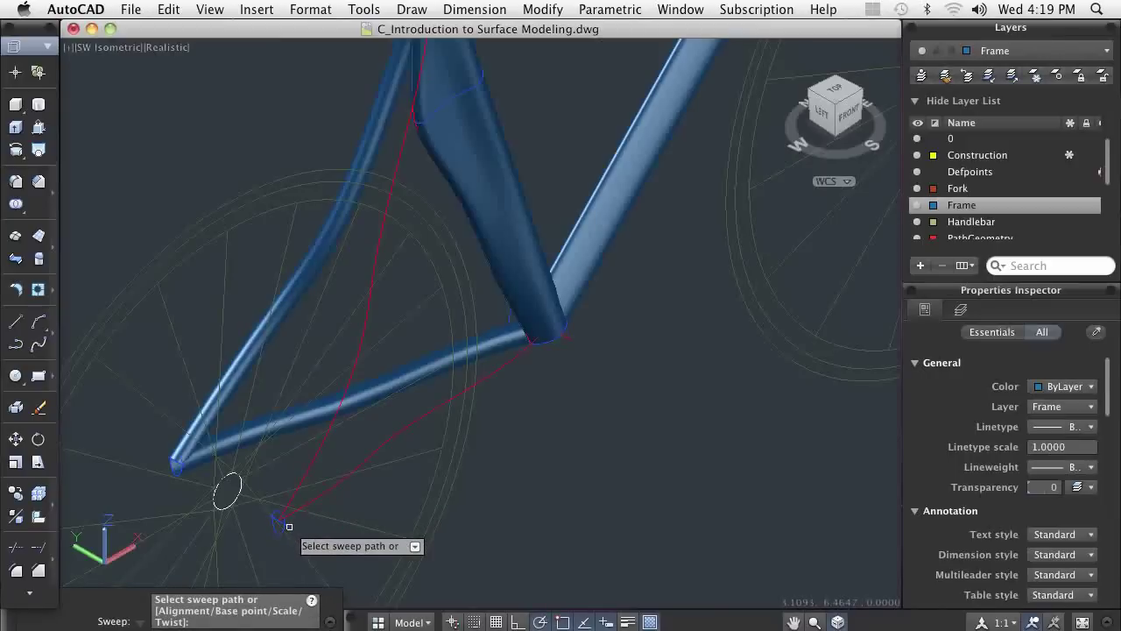
- Keep the default alignment, set the base point at the rear-hub endpoint, and sweep along the red path
right_click(351, 496)
click(374, 493)
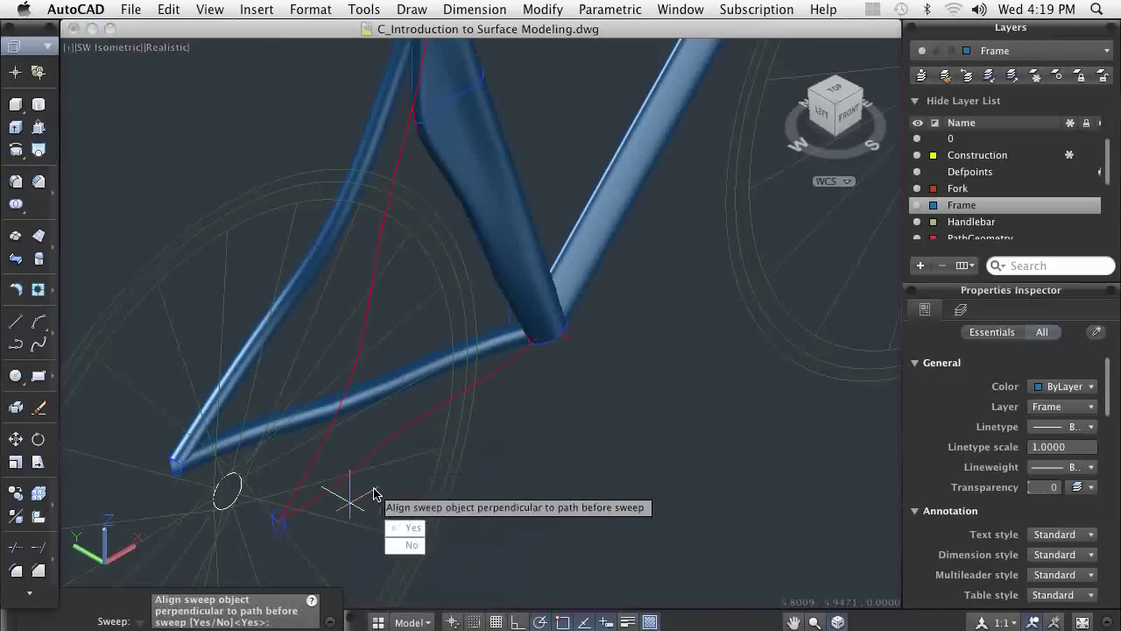
key(Return)
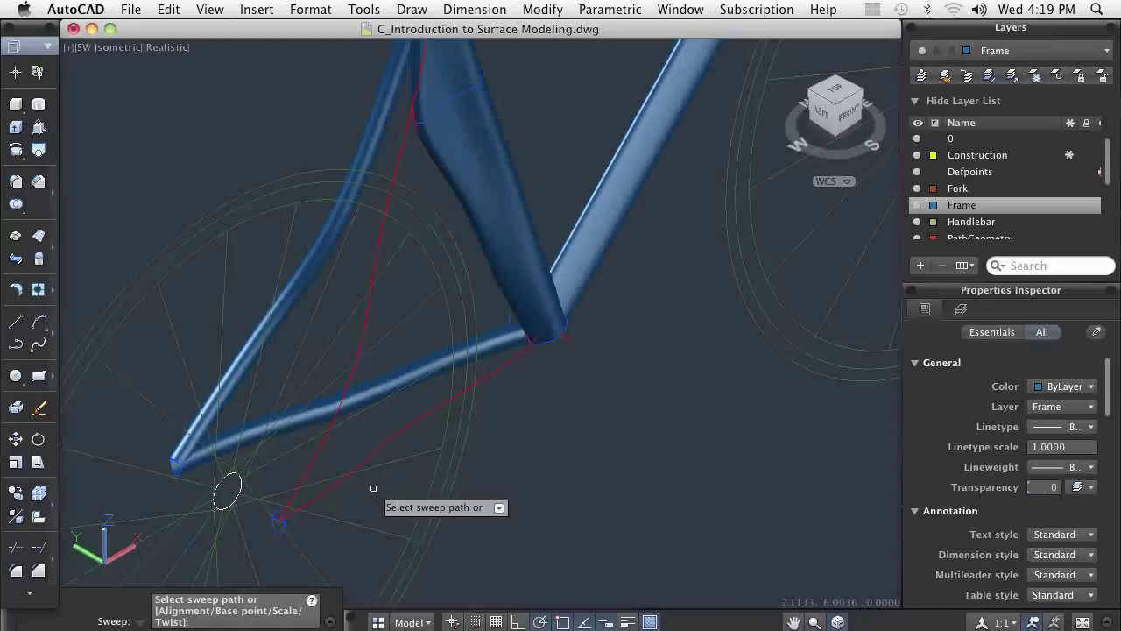
right_click(373, 487)
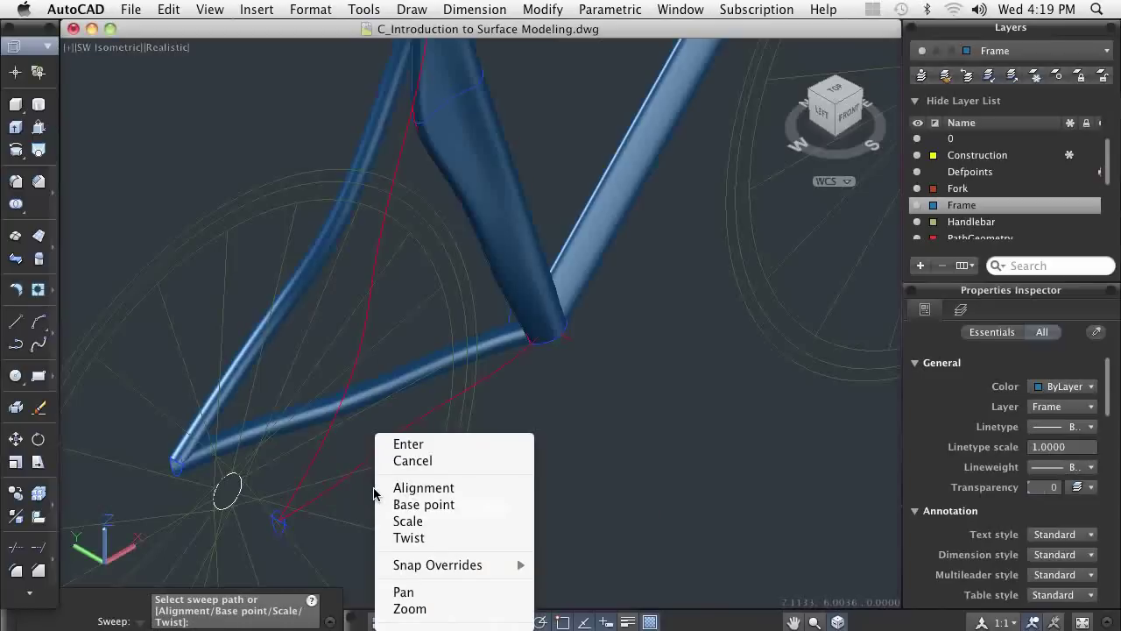
click(397, 511)
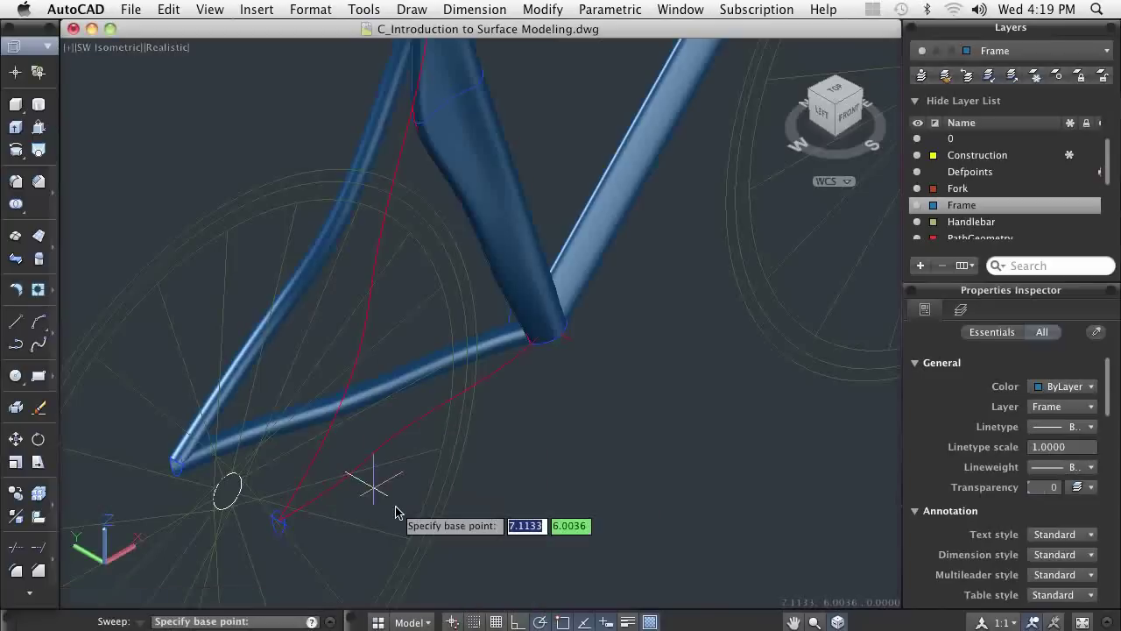
click(279, 524)
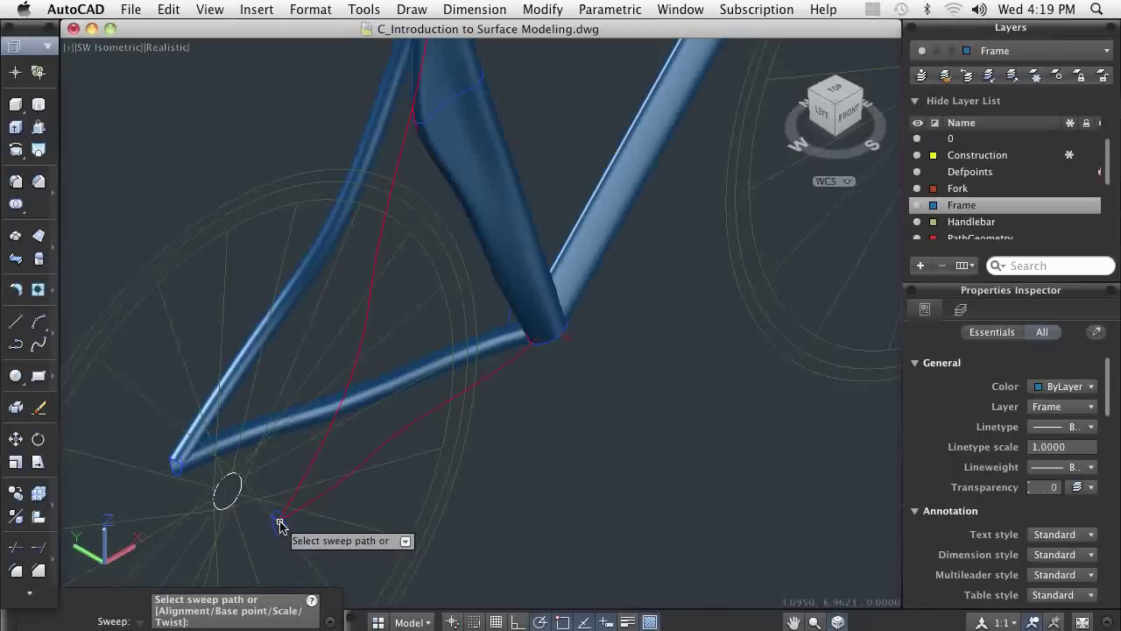
click(319, 449)
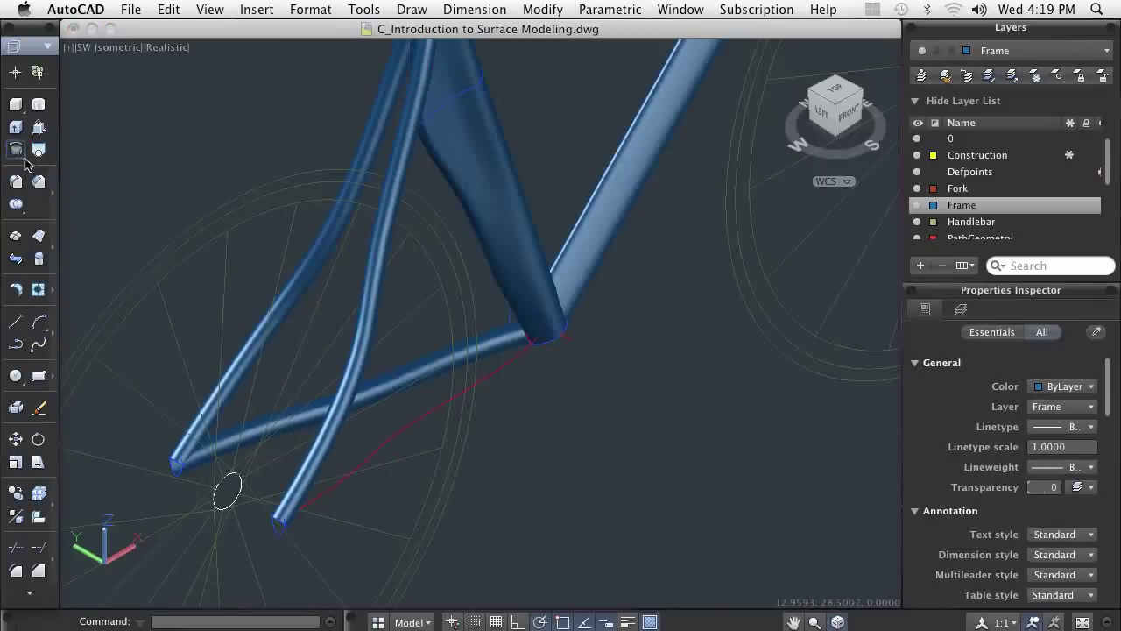
drag(18, 180, 26, 192)
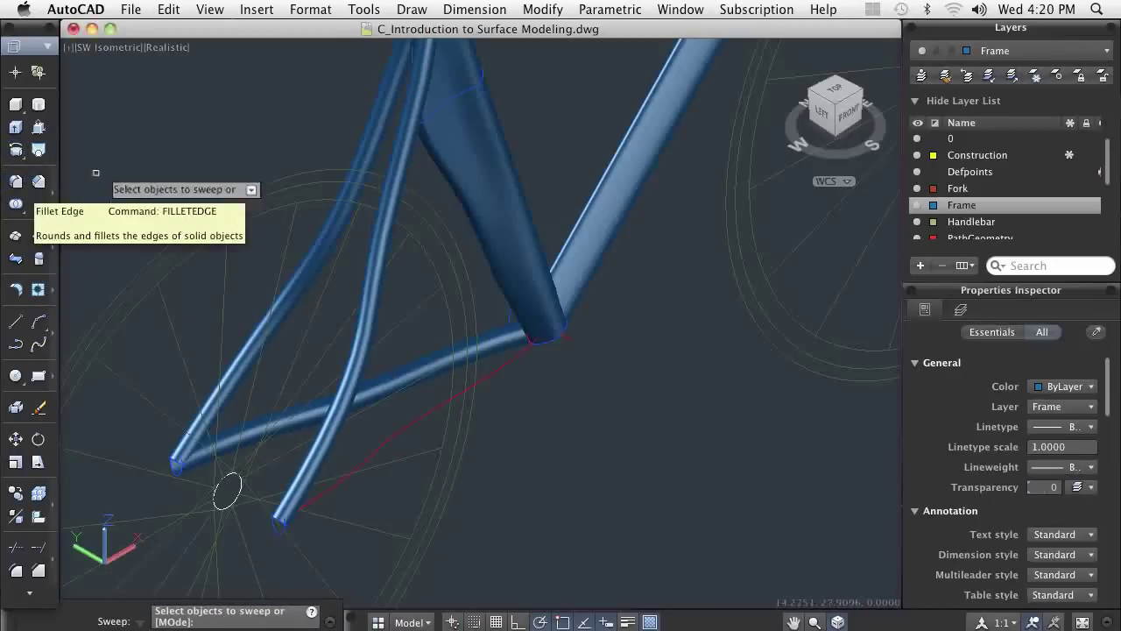
- Sweep the small circle as a surface from the tube end along the red chainstay path
right_click(170, 137)
click(195, 190)
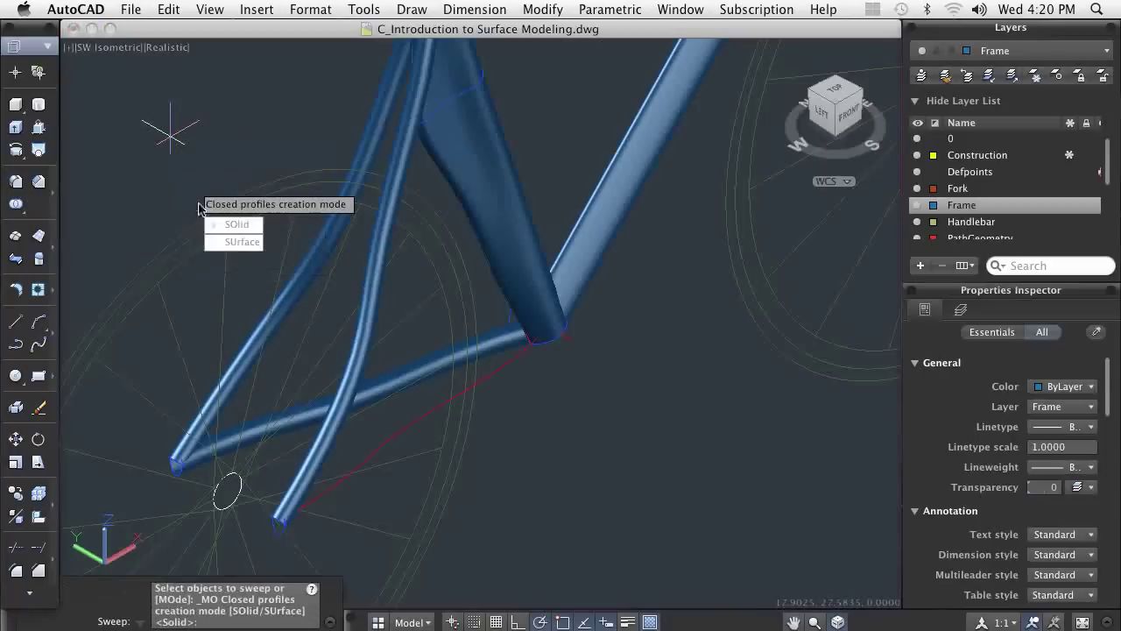
click(218, 241)
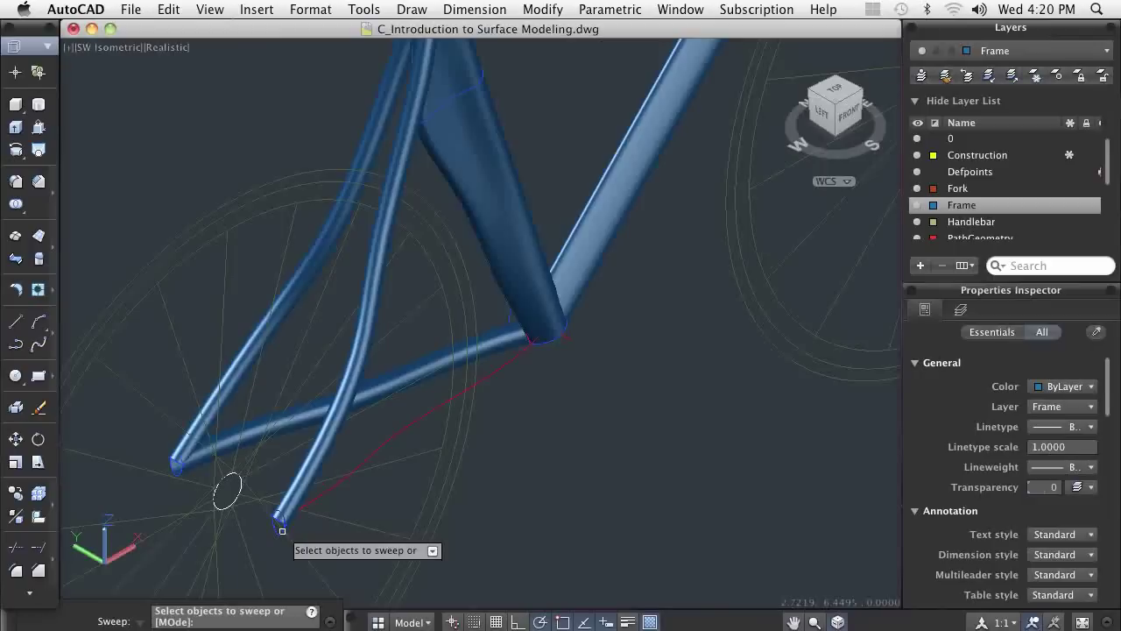
key(Return)
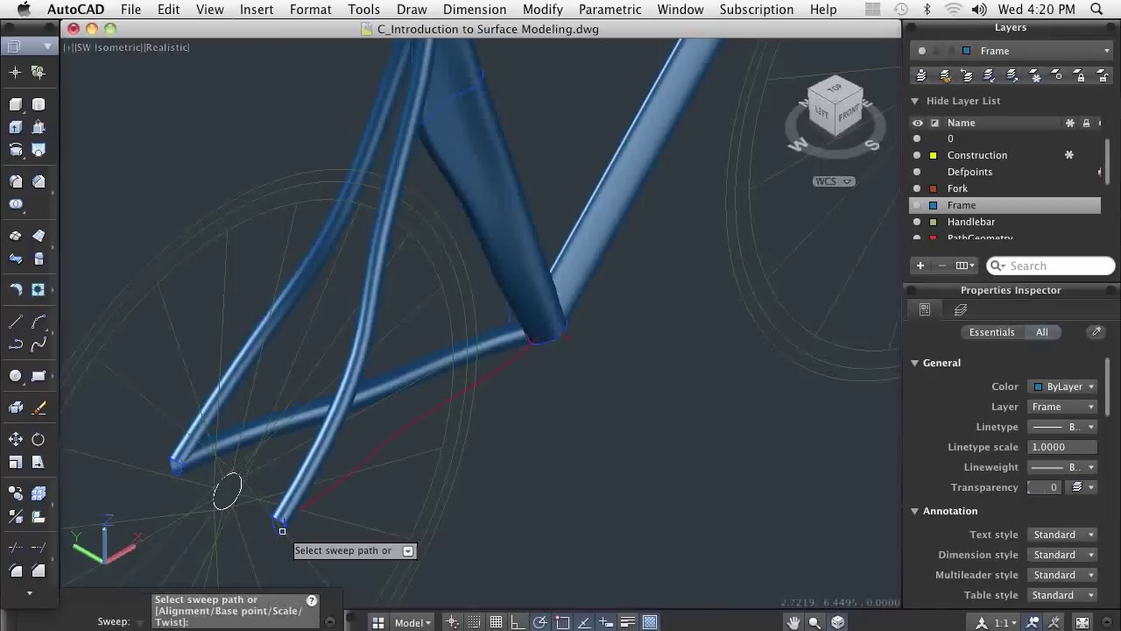
right_click(282, 530)
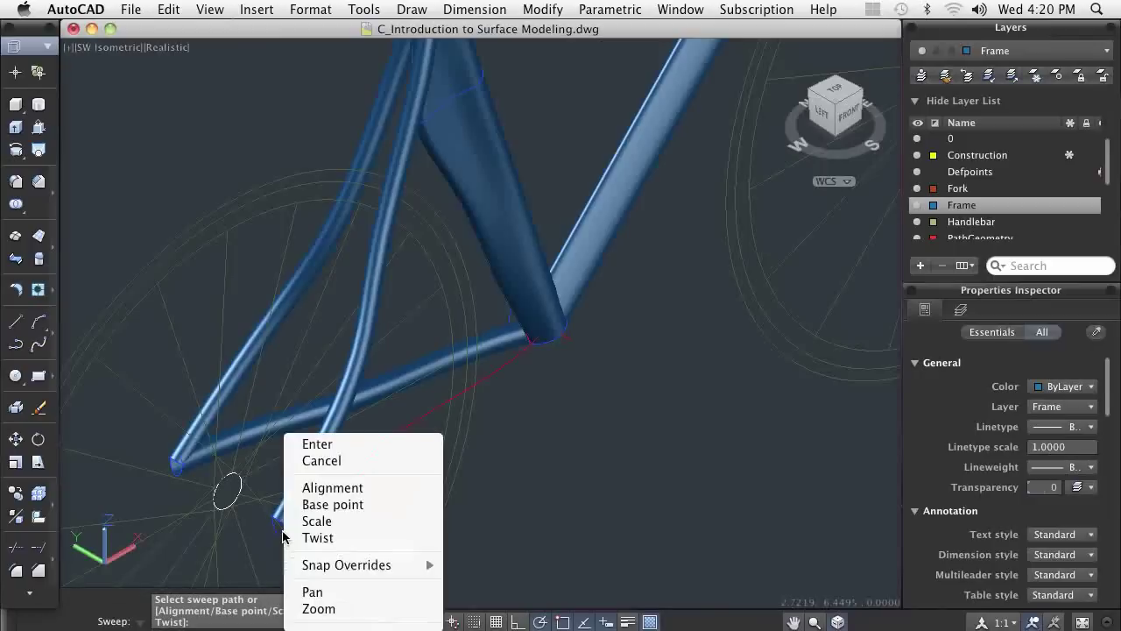
click(317, 489)
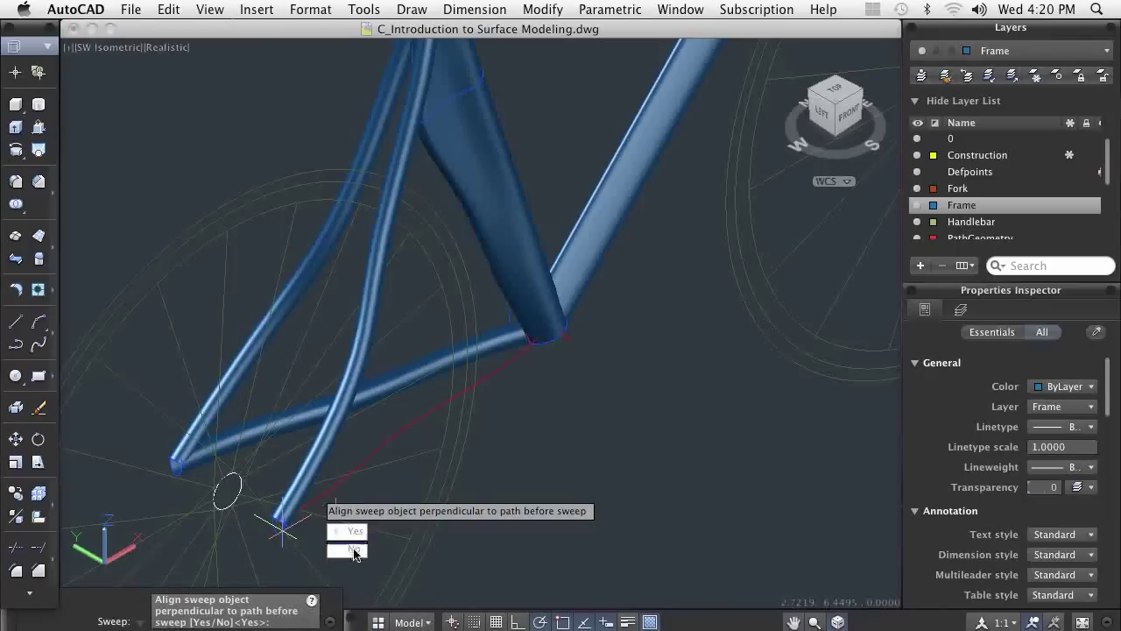
key(Return)
right_click(328, 473)
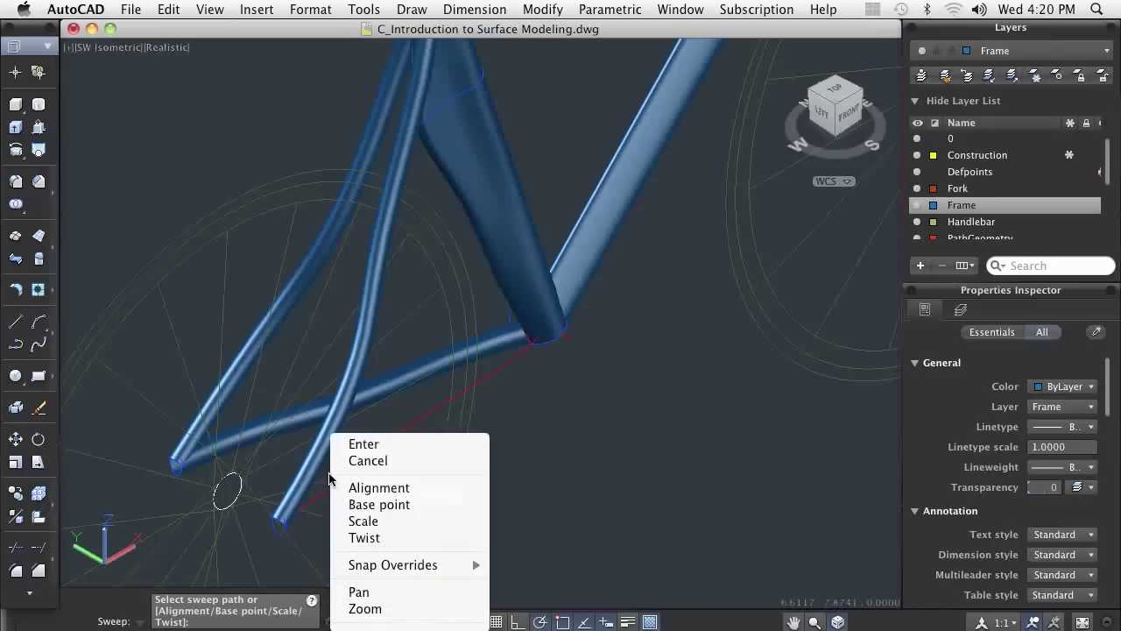
click(355, 503)
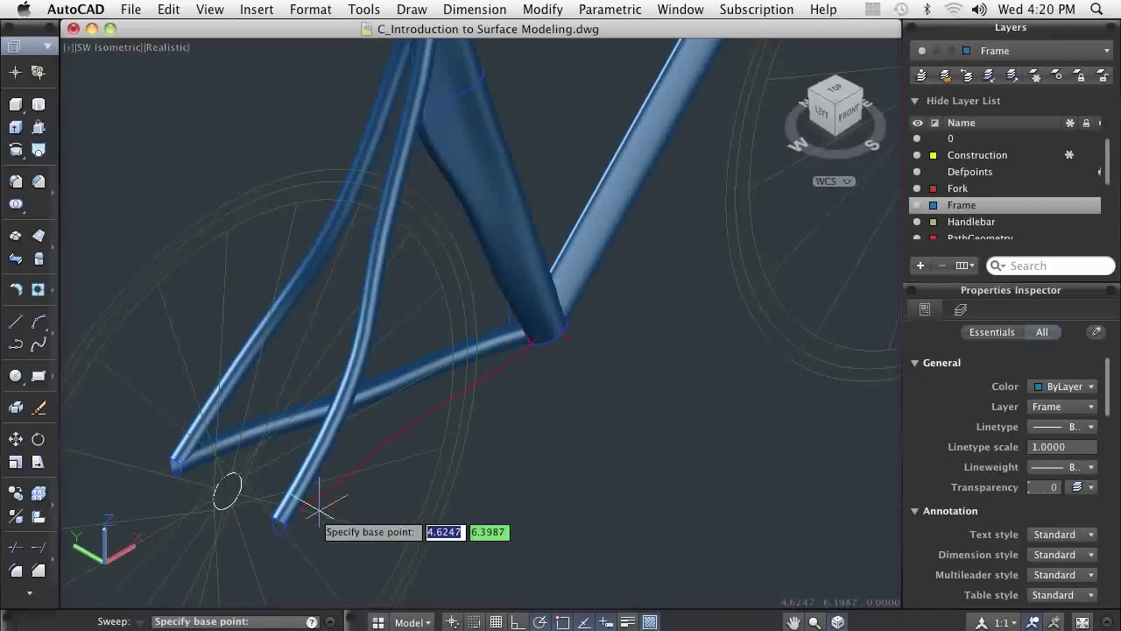
click(277, 524)
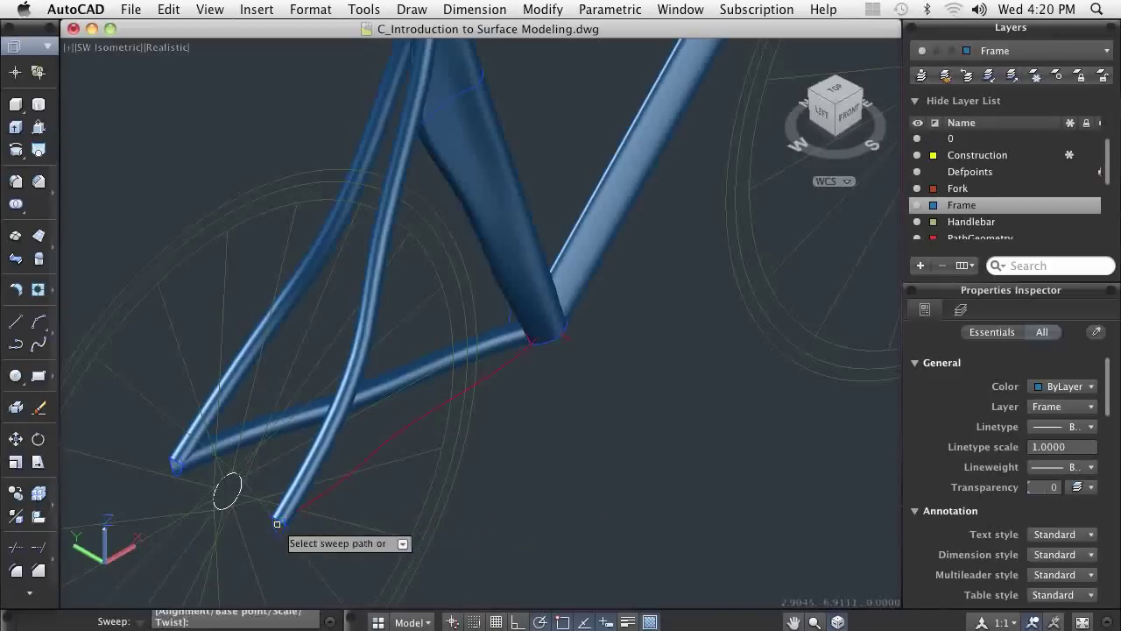
click(333, 488)
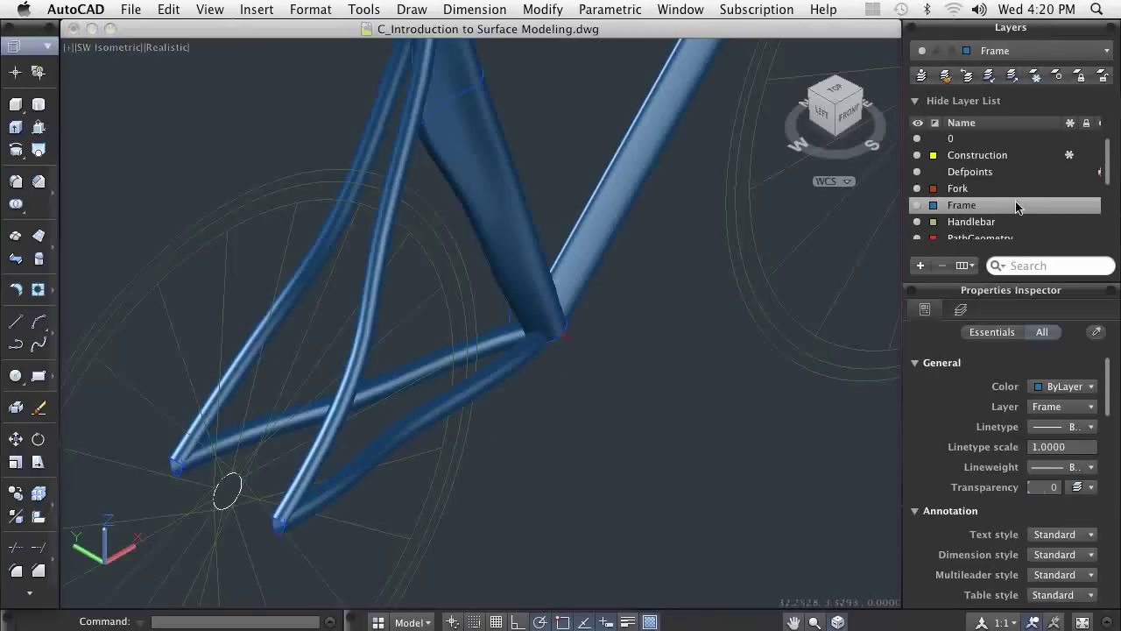
- Make Wheel the current layer and revolve the rim profile 360° around the rear hub axis
drag(1106, 170, 1107, 229)
click(976, 230)
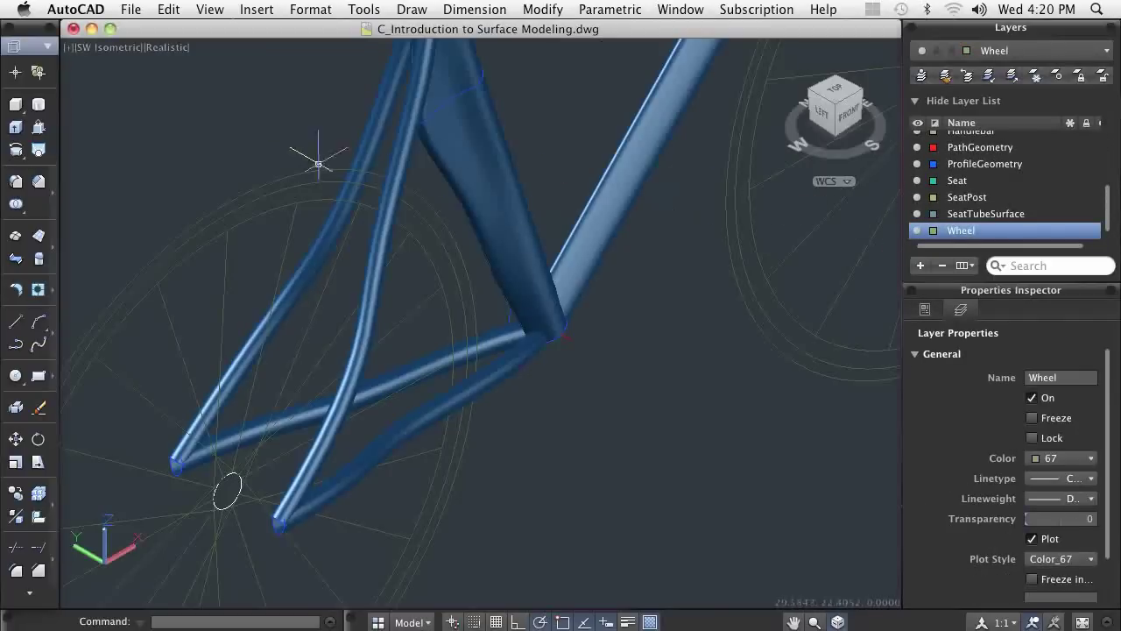
click(17, 153)
scroll(108, 194, down, 2)
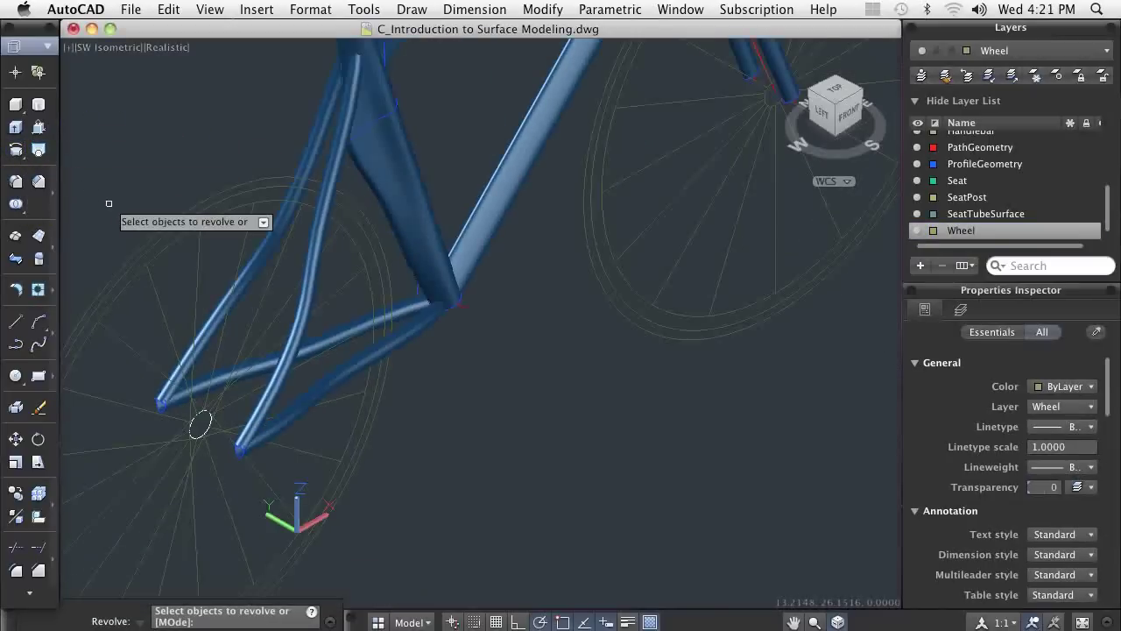
middle_drag(114, 213, 315, 94)
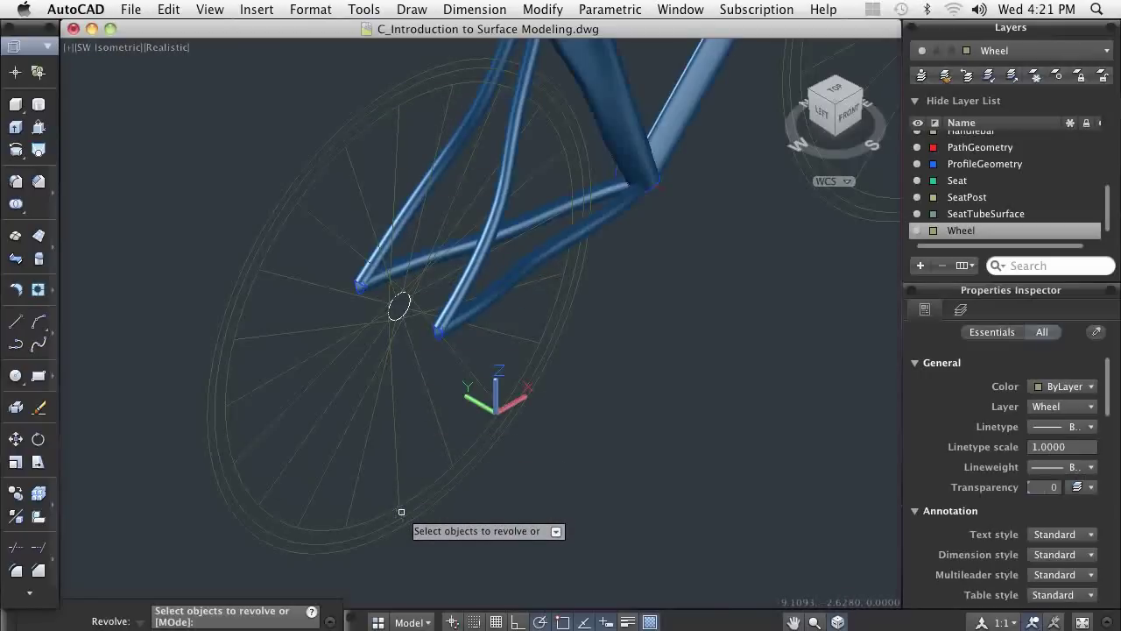
key(Return)
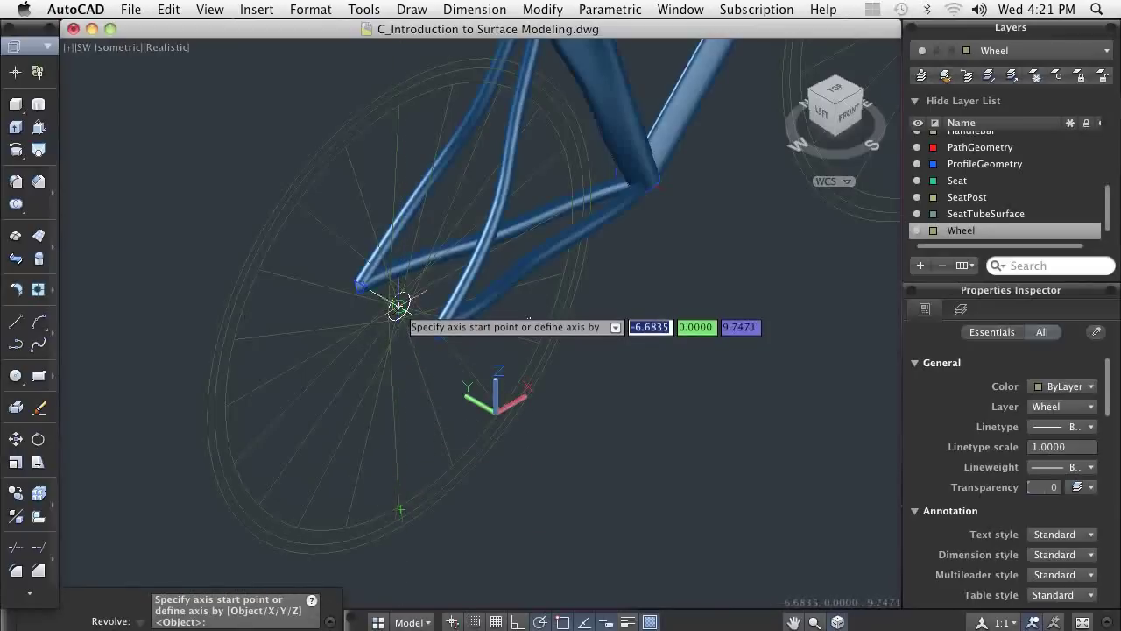
click(400, 307)
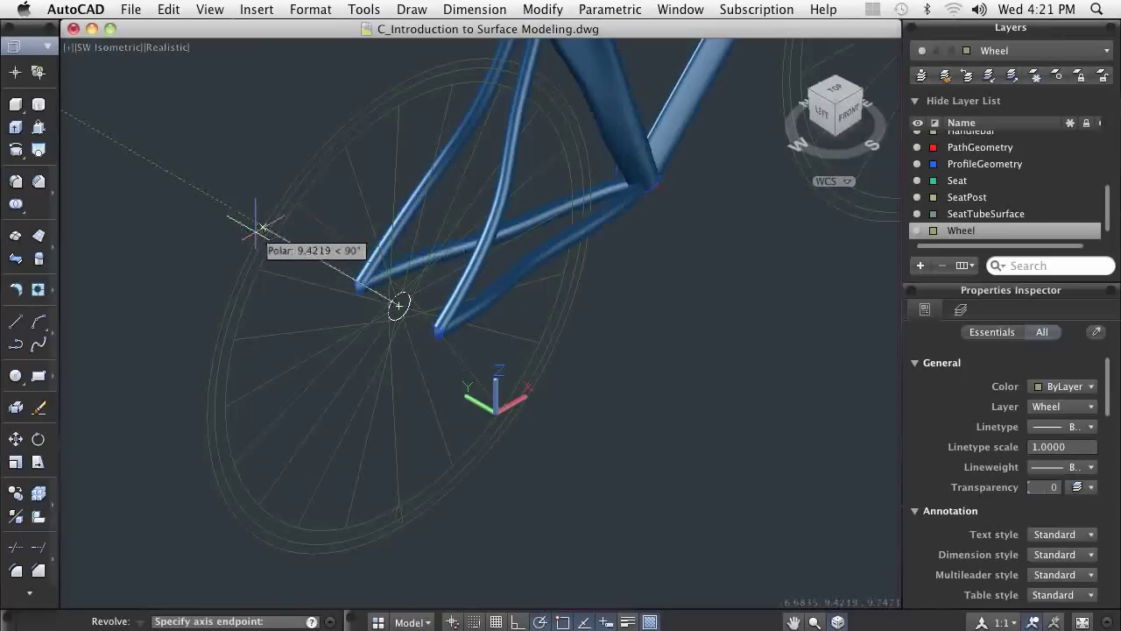
click(398, 306)
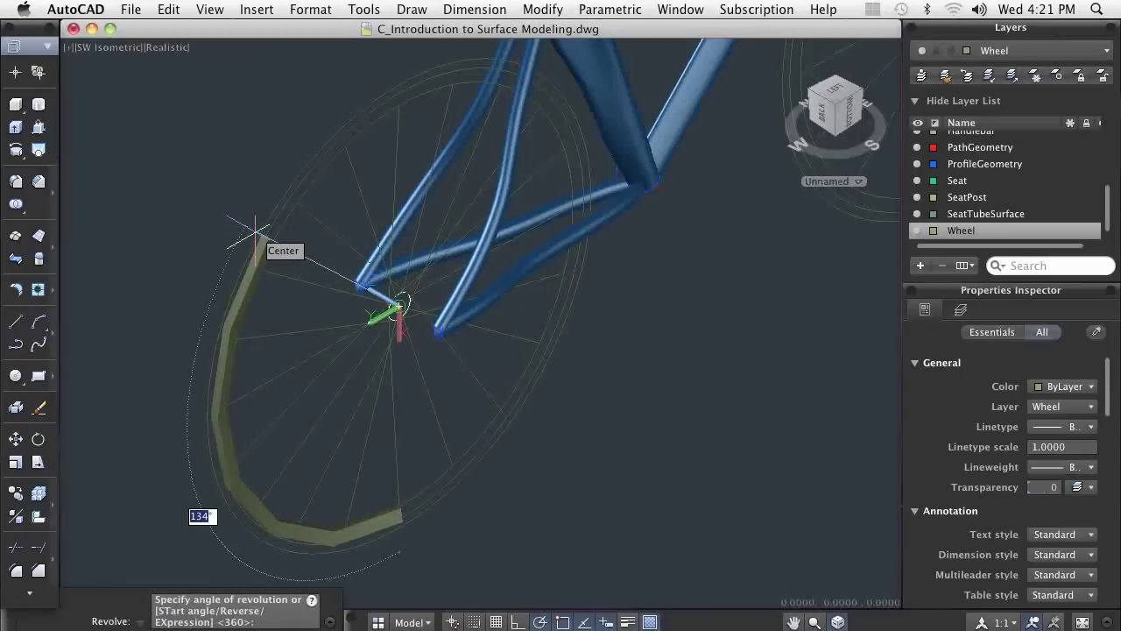
text(360)
key(Return)
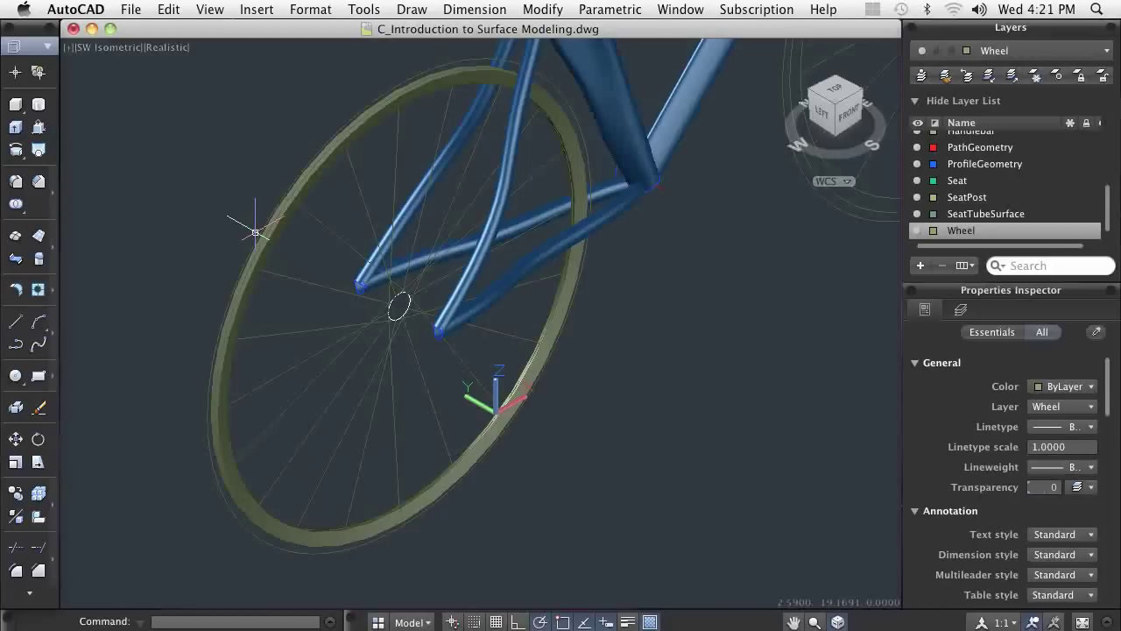
scroll(261, 205, down, 4)
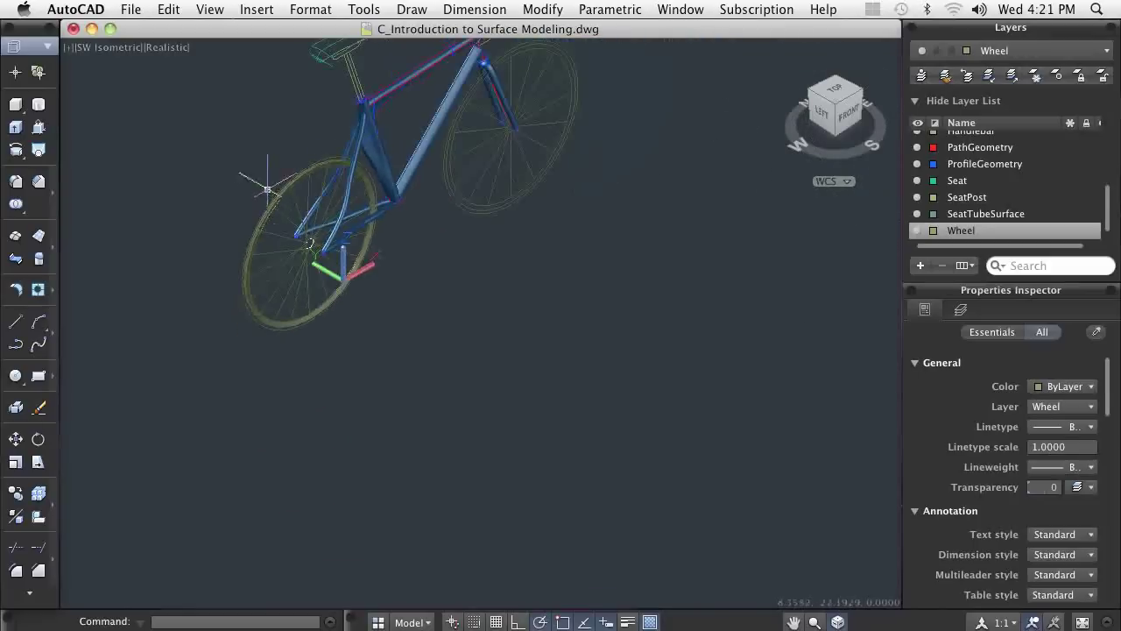
- Build a network surface over the saddle from its first- and second-direction curves
middle_drag(292, 391, 305, 460)
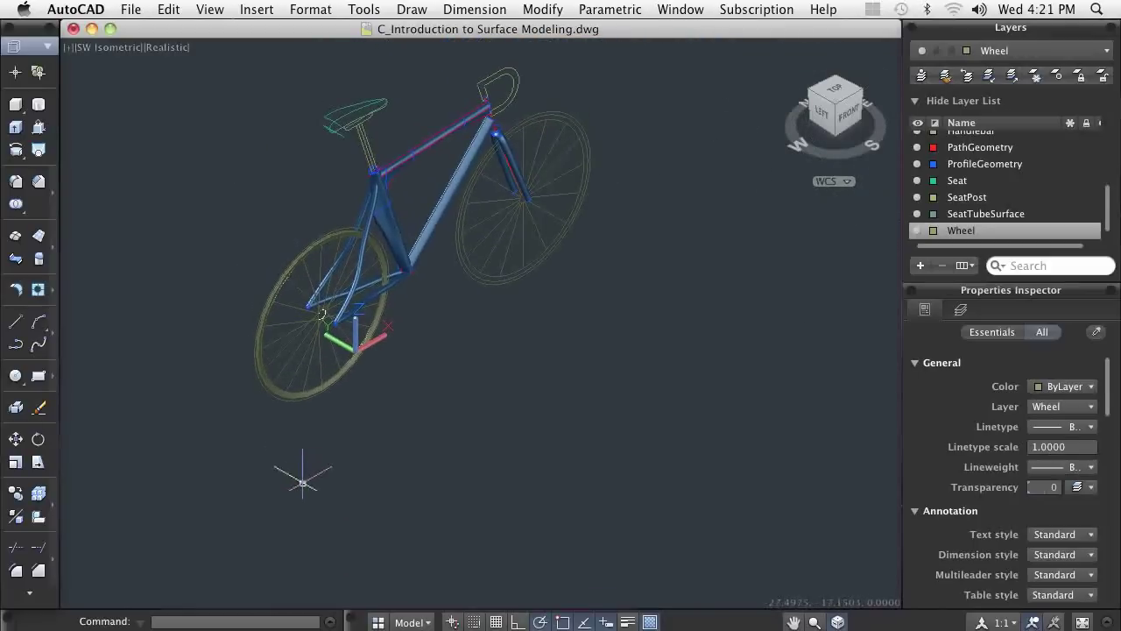
scroll(325, 105, up, 6)
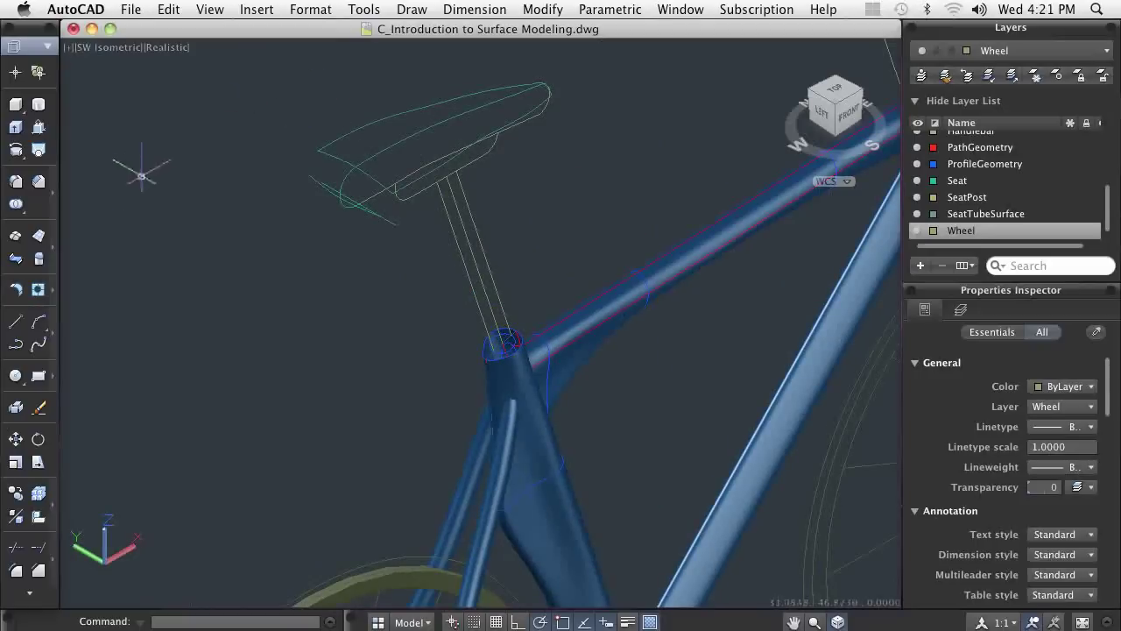
click(15, 236)
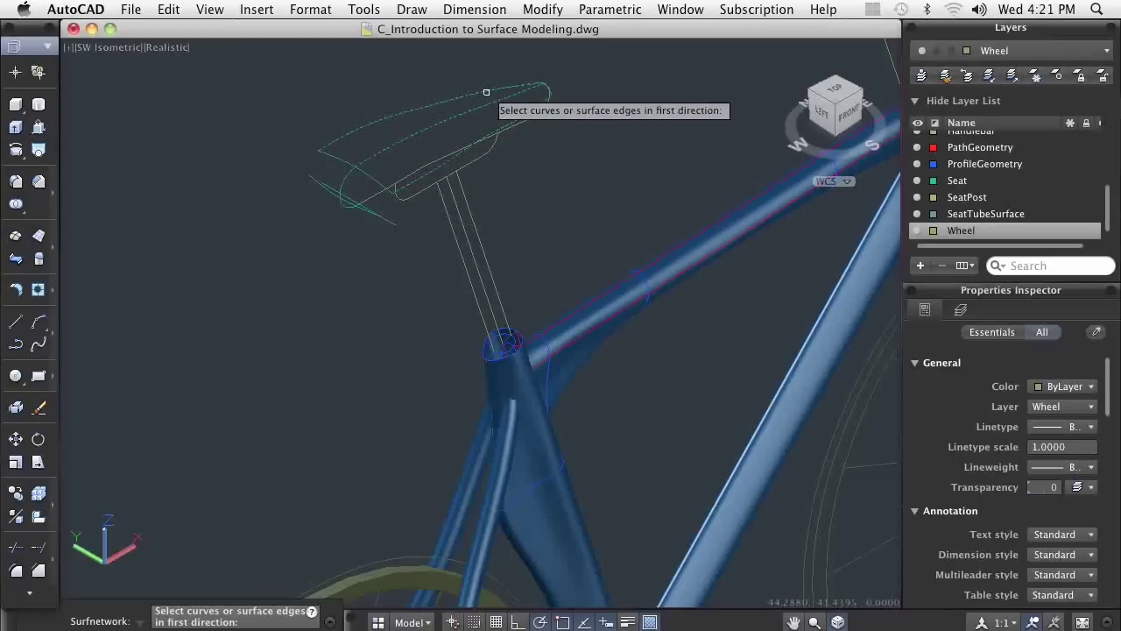
key(Return)
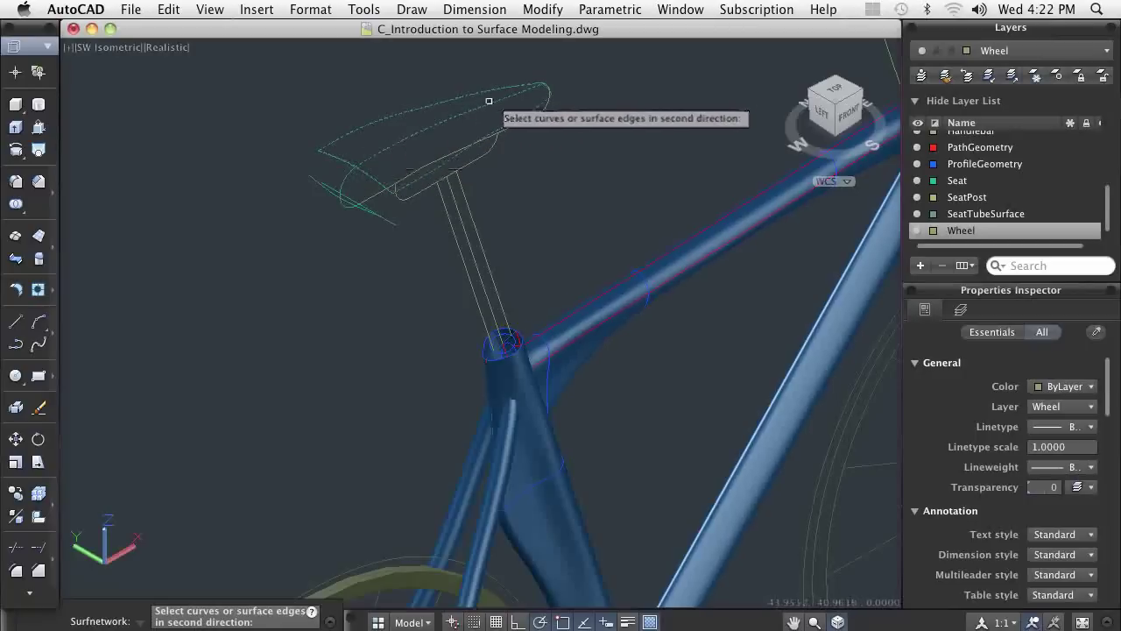
click(543, 84)
key(Return)
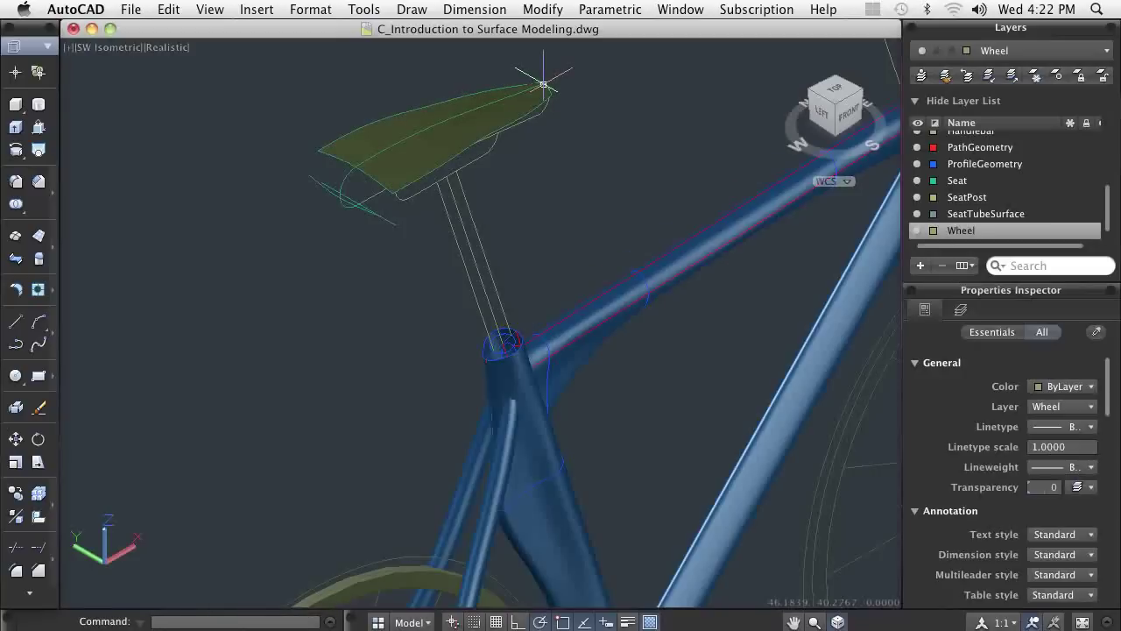
scroll(574, 105, down, 3)
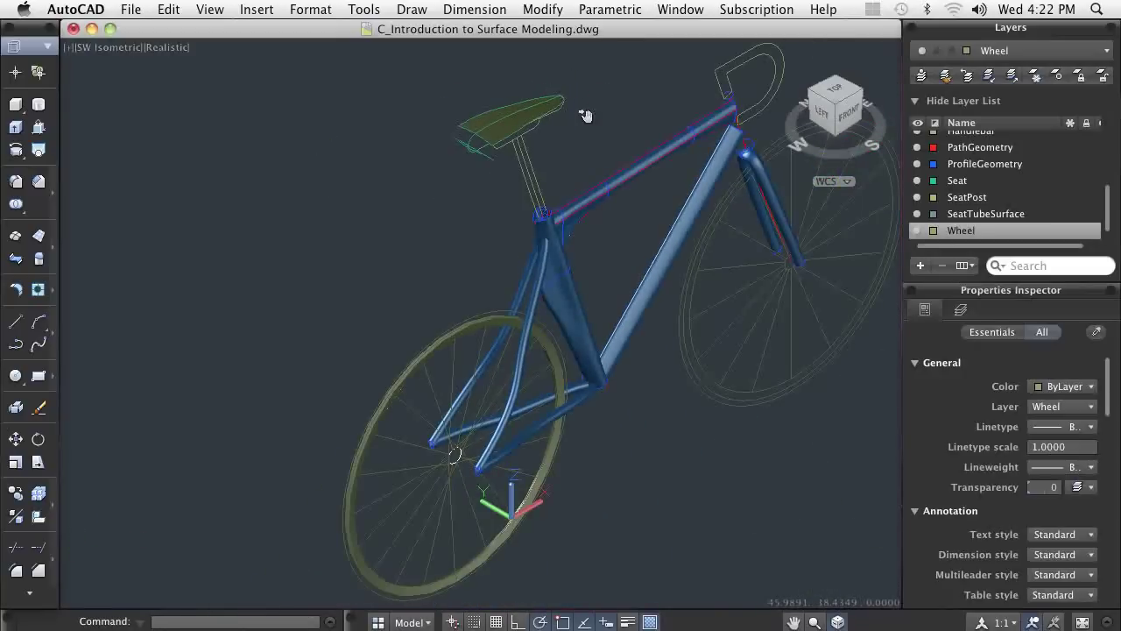
- End object isolation so the hidden head tube reappears
middle_drag(584, 113, 435, 130)
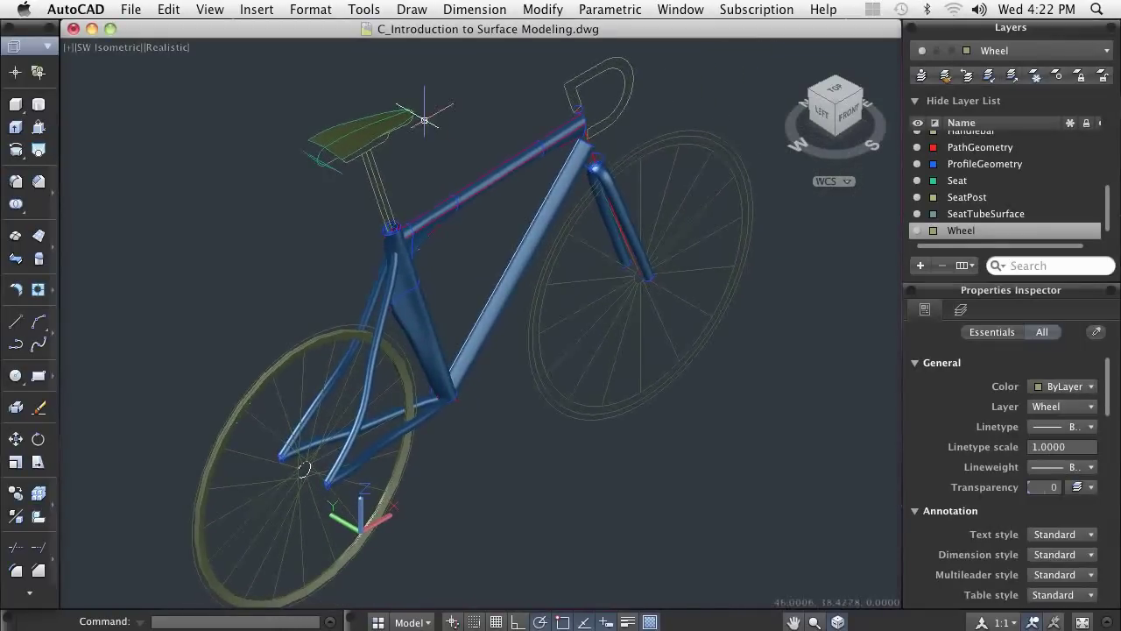
right_click(423, 119)
mouse_move(462, 182)
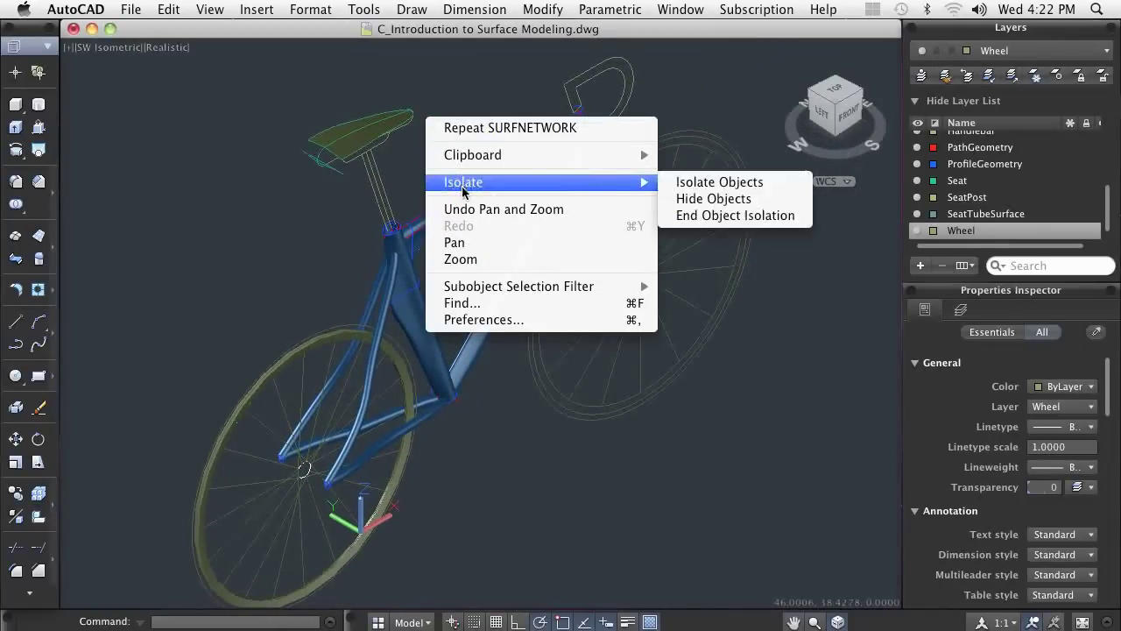
click(688, 217)
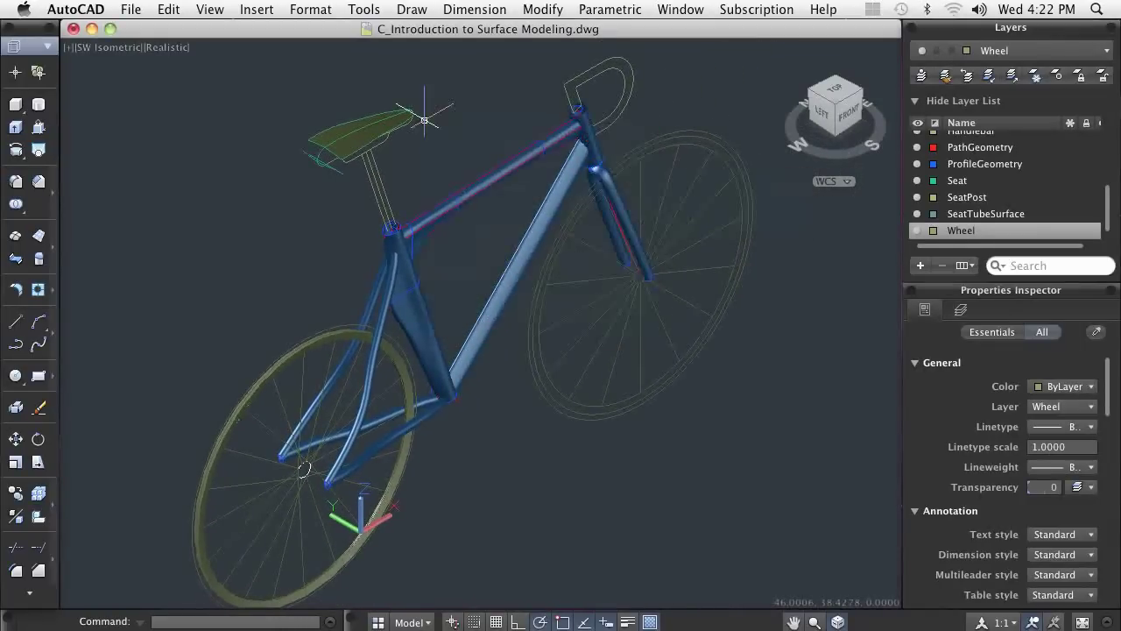